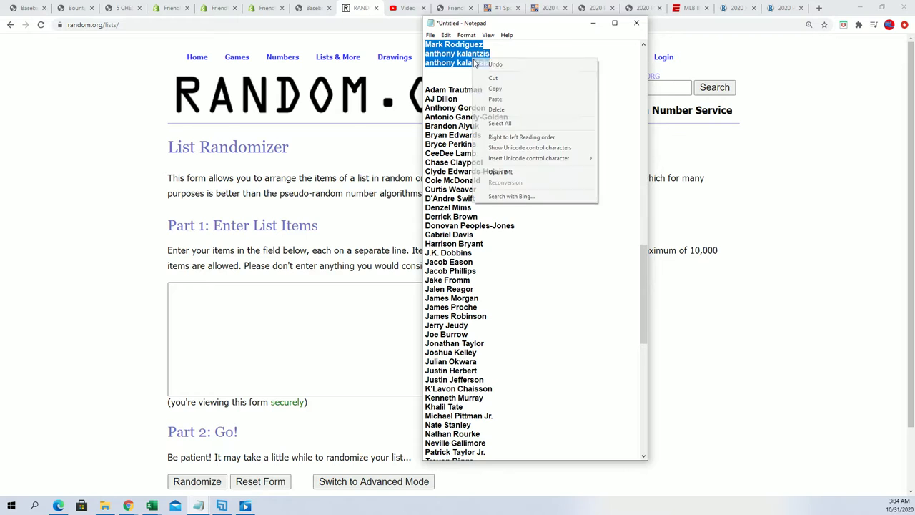
- Copy the selected owner names from Notepad and paste them into the List Randomizer's item field
{"action": "left_click", "coordinate": [517, 91]}
{"action": "right_click", "coordinate": [177, 287]}
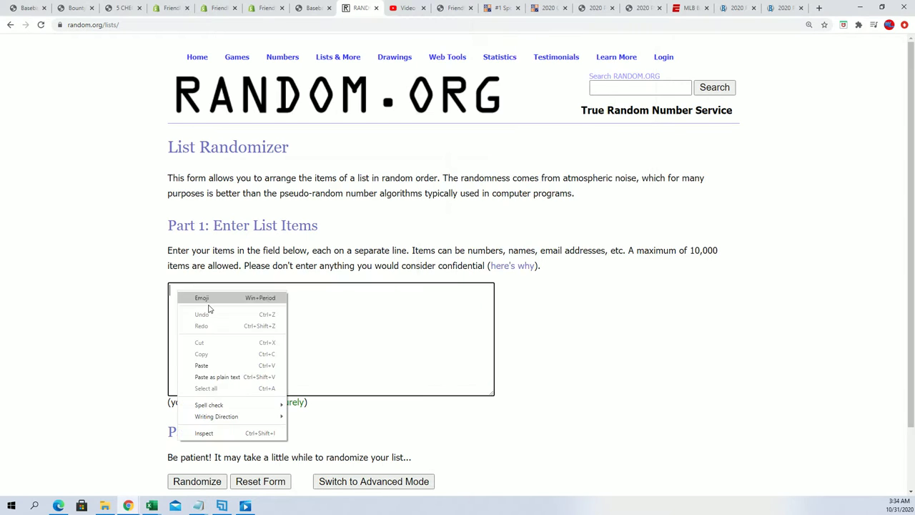
{"action": "left_click", "coordinate": [188, 364]}
- Randomize the owner name list seven times in total
{"action": "scroll", "coordinate": [209, 409], "scroll_direction": "down", "scroll_amount": 1}
{"action": "left_click", "coordinate": [209, 410]}
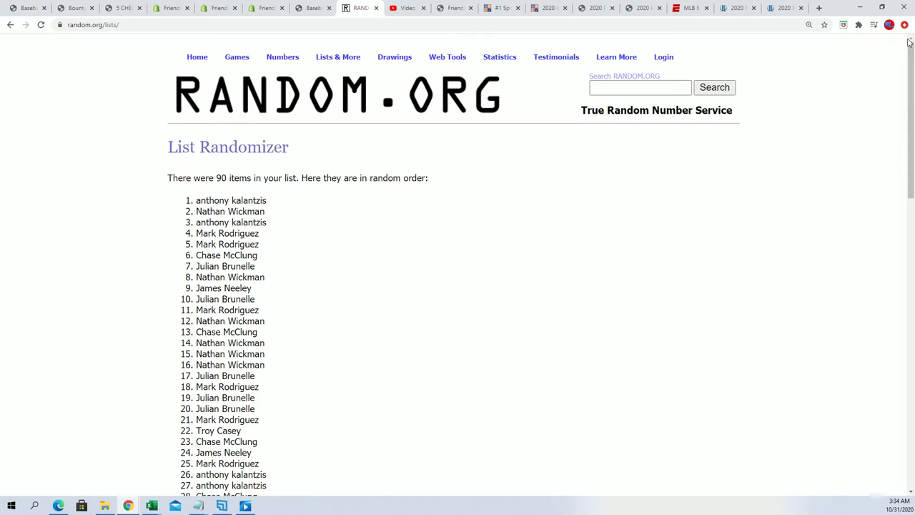
{"action": "left_click_drag", "start_coordinate": [907, 57], "coordinate": [869, 350]}
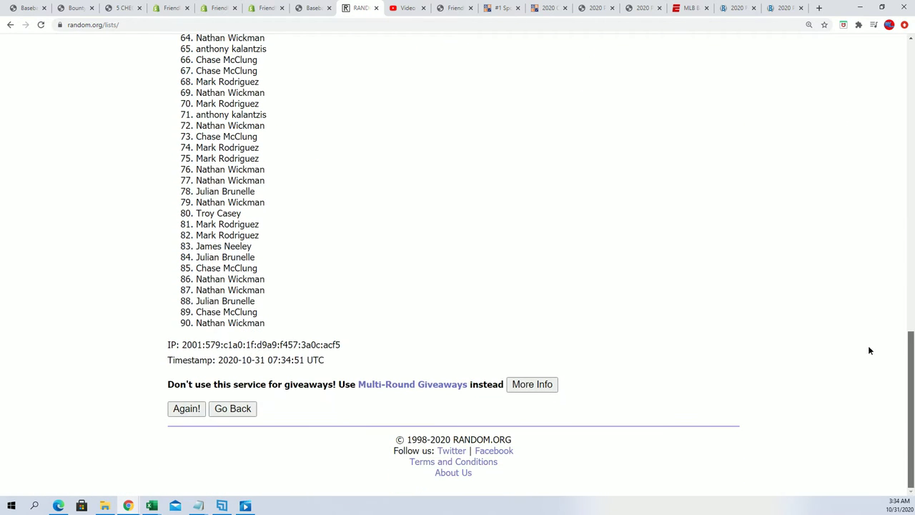
{"action": "left_click", "coordinate": [187, 410]}
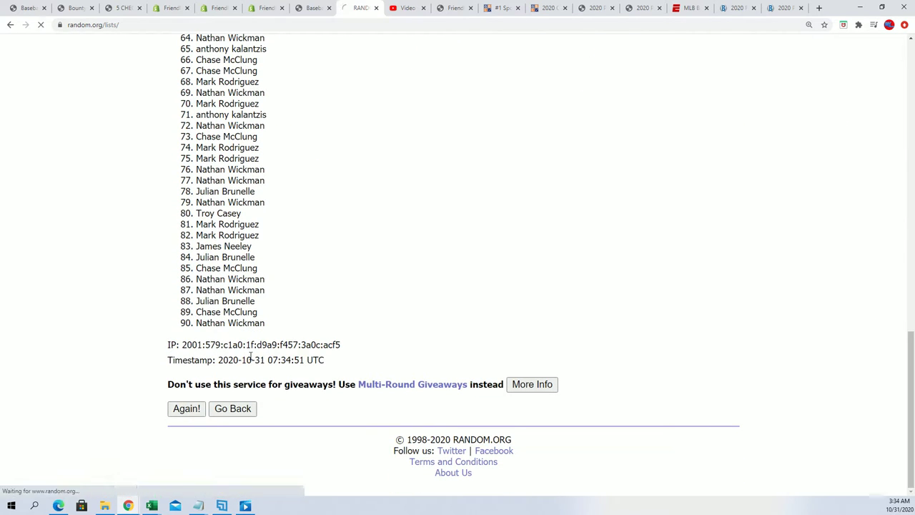
{"action": "scroll", "coordinate": [133, 472], "scroll_direction": "down", "scroll_amount": 12}
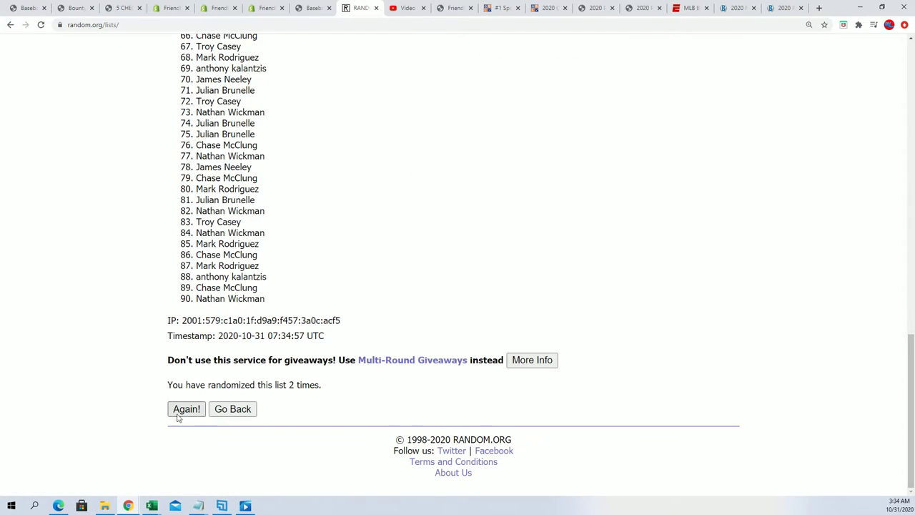
{"action": "left_click", "coordinate": [185, 409]}
{"action": "scroll", "coordinate": [178, 408], "scroll_direction": "down", "scroll_amount": 12}
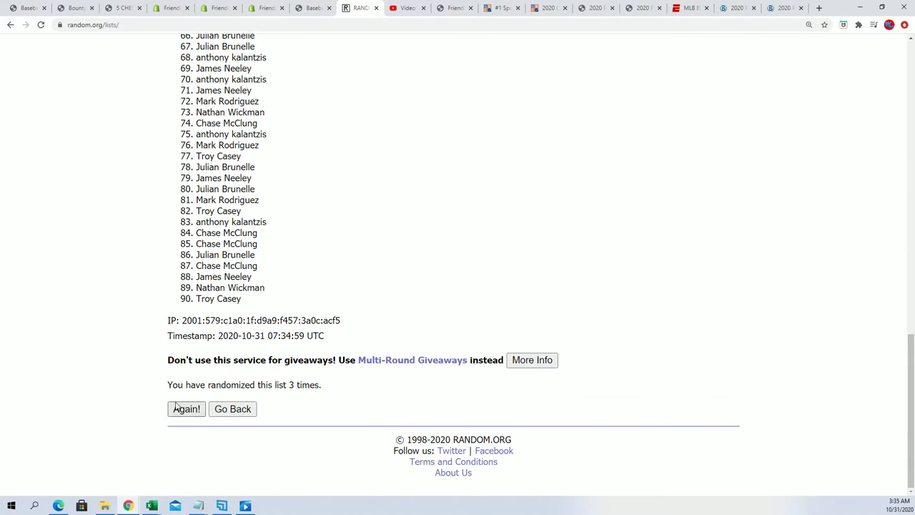
{"action": "left_click", "coordinate": [186, 409]}
{"action": "scroll", "coordinate": [167, 428], "scroll_direction": "down", "scroll_amount": 12}
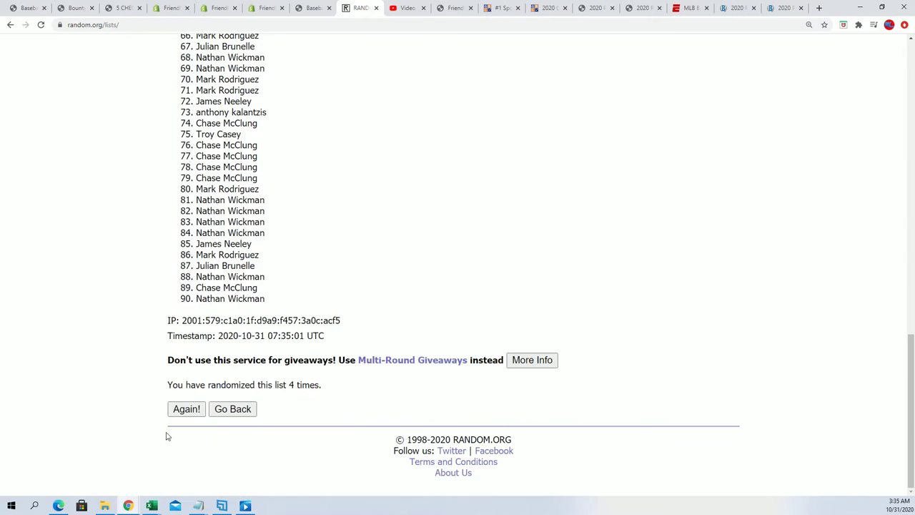
{"action": "left_click", "coordinate": [180, 411]}
{"action": "scroll", "coordinate": [178, 413], "scroll_direction": "down", "scroll_amount": 12}
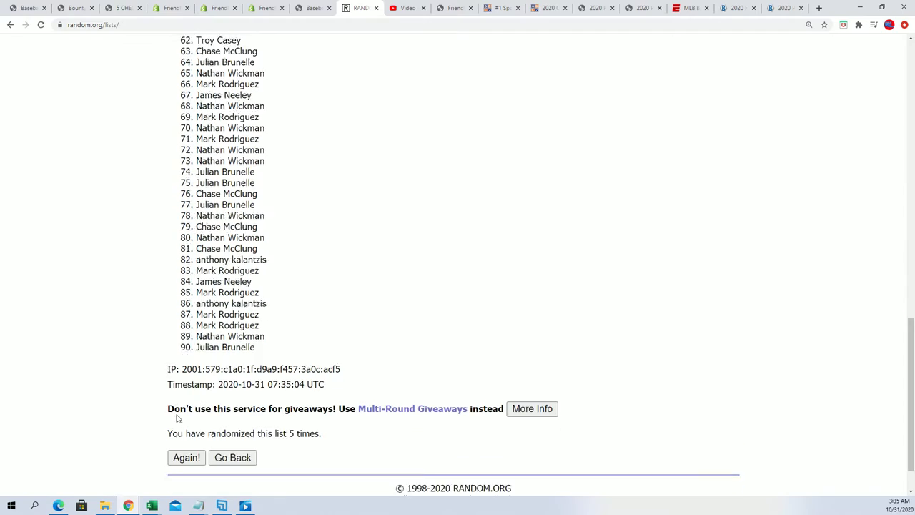
{"action": "left_click", "coordinate": [183, 410]}
{"action": "scroll", "coordinate": [178, 413], "scroll_direction": "down", "scroll_amount": 12}
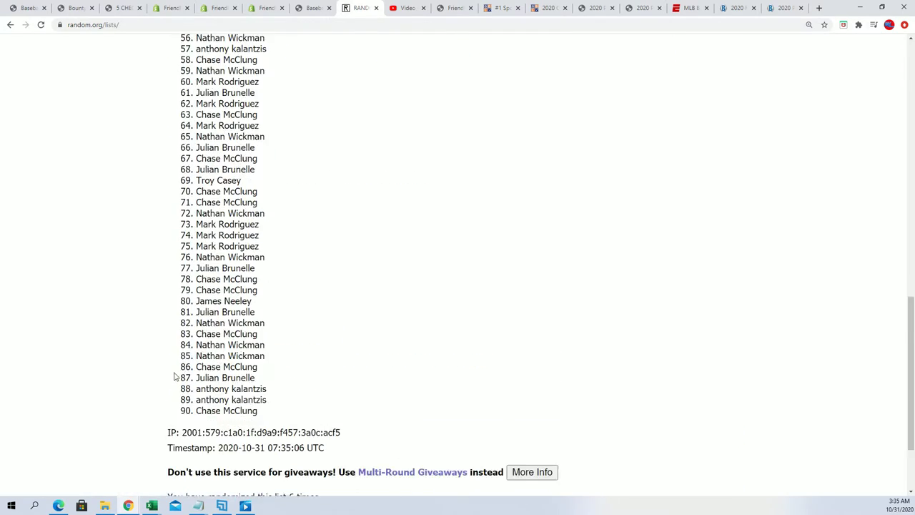
{"action": "left_click", "coordinate": [180, 411]}
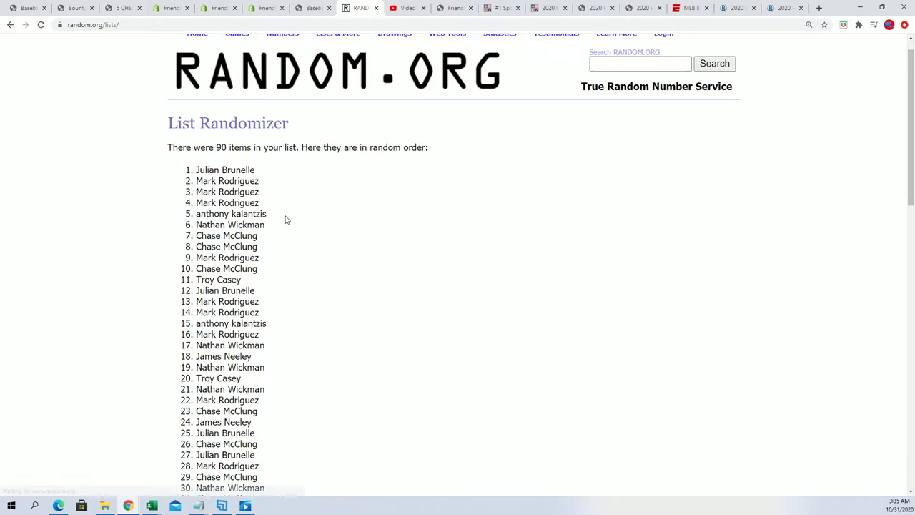
- Copy all 90 owner names from the final randomized list
{"action": "scroll", "coordinate": [283, 219], "scroll_direction": "down", "scroll_amount": 1}
{"action": "left_click_drag", "start_coordinate": [199, 151], "coordinate": [265, 301]}
{"action": "scroll", "coordinate": [268, 273], "scroll_direction": "down", "scroll_amount": 12}
{"action": "right_click", "coordinate": [243, 289]}
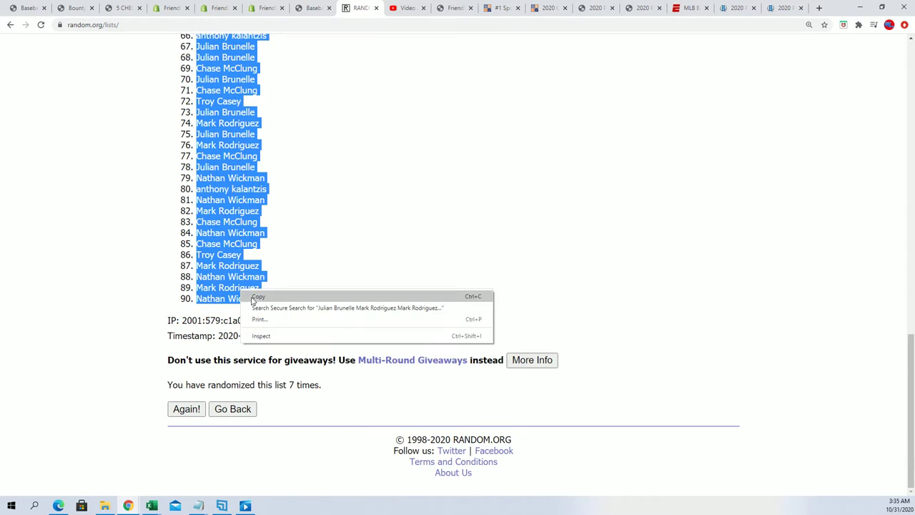
{"action": "left_click", "coordinate": [266, 294]}
{"action": "scroll", "coordinate": [323, 412], "scroll_direction": "up", "scroll_amount": 11}
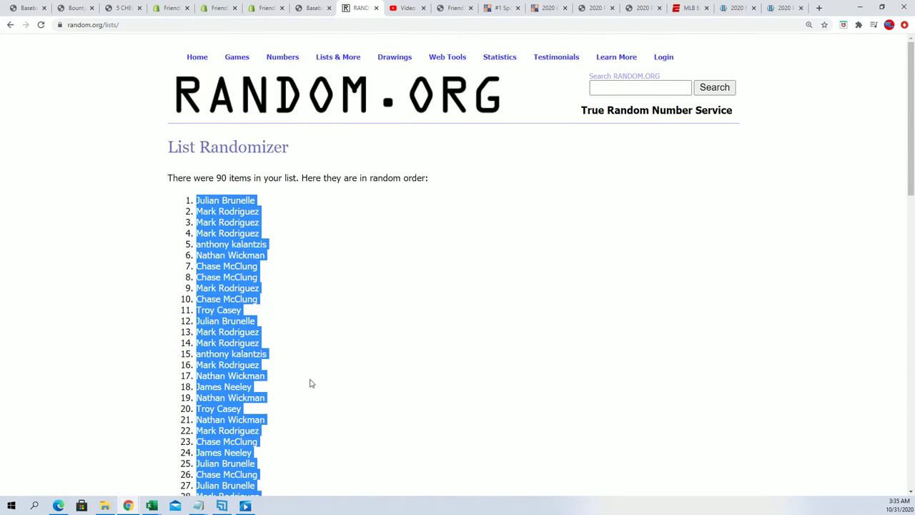
- Switch to the Excel workbook and paste the randomized owner names as unformatted text from cell A2 down
{"action": "key", "text": "alt+Tab"}
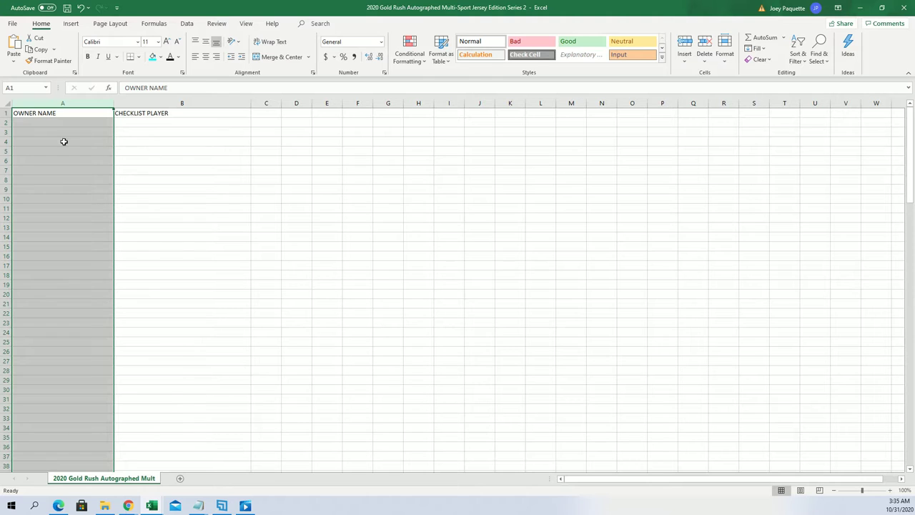
{"action": "left_click", "coordinate": [27, 122]}
{"action": "right_click", "coordinate": [27, 122]}
{"action": "left_click", "coordinate": [52, 187]}
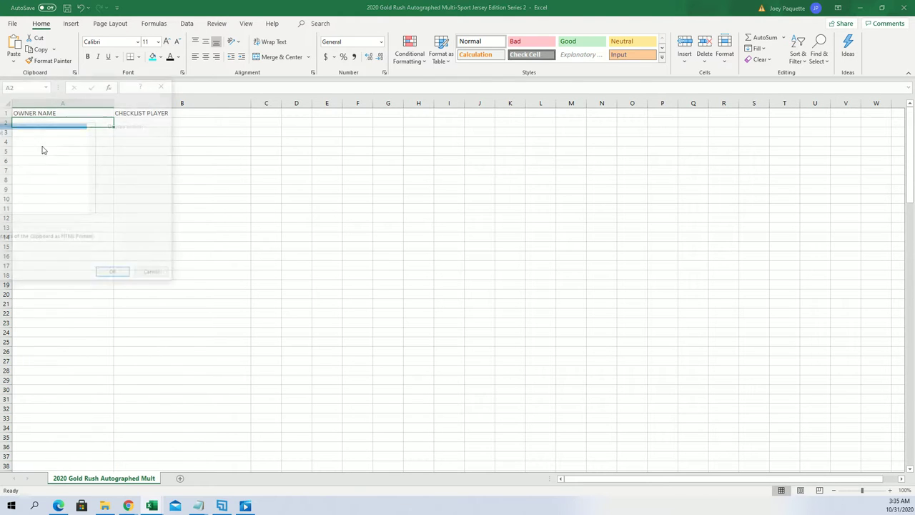
{"action": "key", "text": "Down"}
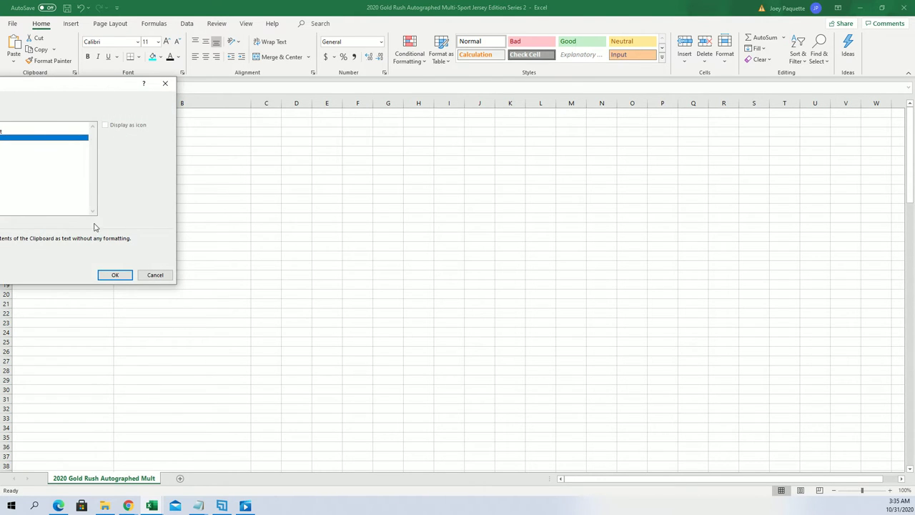
{"action": "left_click", "coordinate": [114, 274]}
{"action": "left_click", "coordinate": [131, 122]}
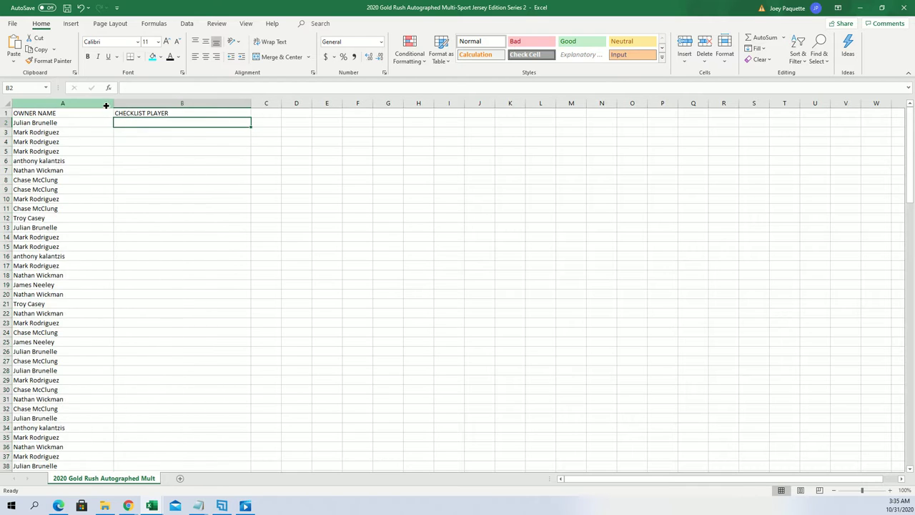
- Narrow column A to fit the owner names, zoom the sheet to 150%, and select cell B2
{"action": "left_click", "coordinate": [100, 103]}
{"action": "left_click_drag", "start_coordinate": [114, 103], "coordinate": [79, 115]}
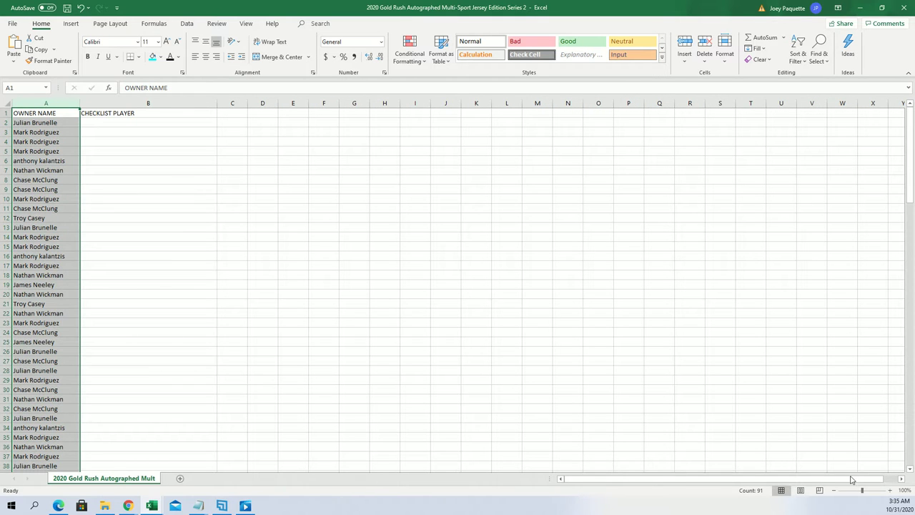
{"action": "left_click", "coordinate": [890, 491]}
{"action": "left_click", "coordinate": [889, 491]}
{"action": "left_click", "coordinate": [890, 490]}
{"action": "left_click", "coordinate": [889, 490]}
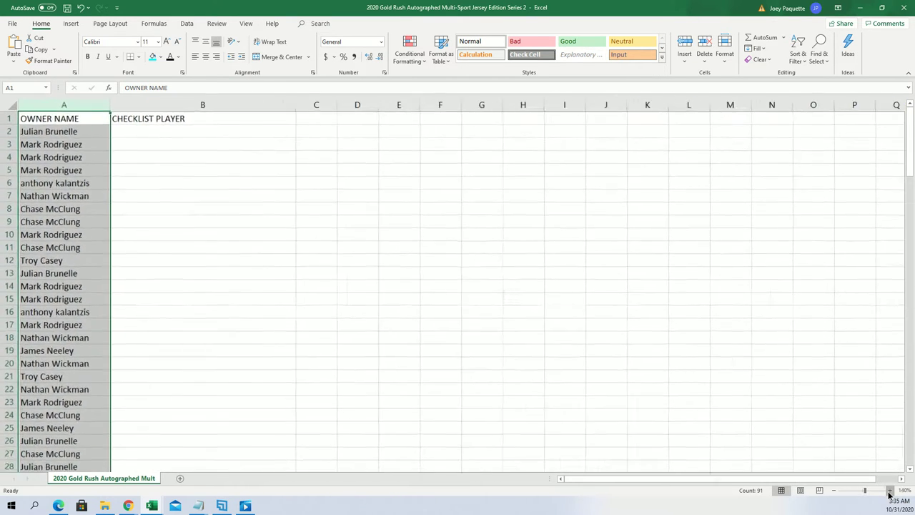
{"action": "left_click", "coordinate": [890, 491]}
{"action": "left_click", "coordinate": [137, 137]}
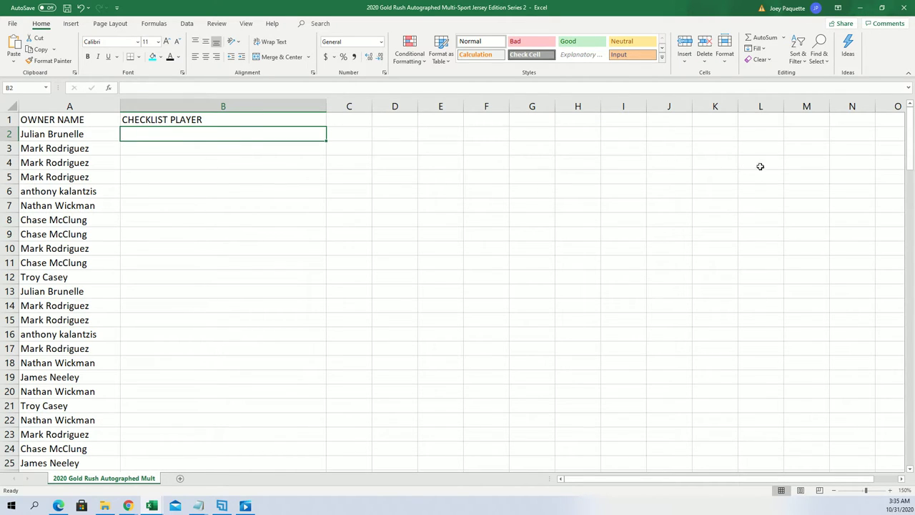
- Return to RANDOM.ORG in the browser and open a blank List Randomizer form
{"action": "left_click", "coordinate": [861, 10]}
{"action": "scroll", "coordinate": [500, 167], "scroll_direction": "up", "scroll_amount": 2}
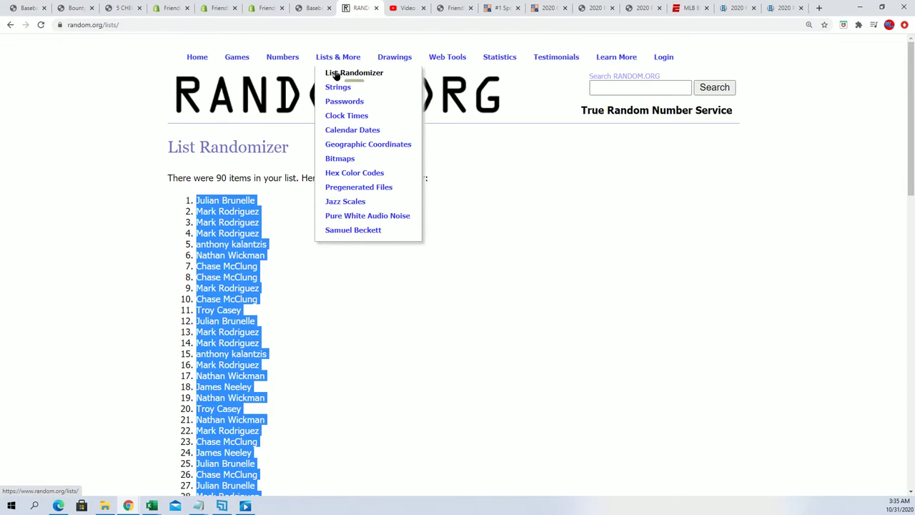
{"action": "left_click", "coordinate": [336, 74]}
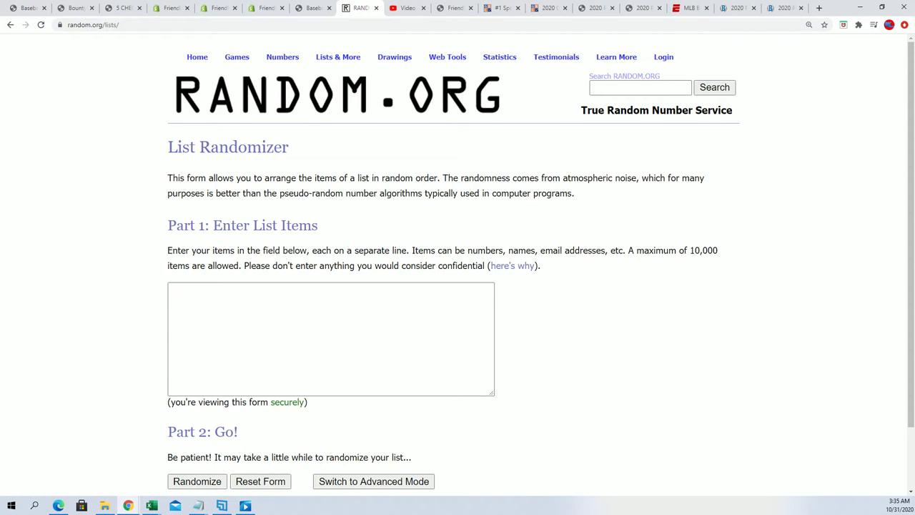
- Copy the whole checklist player list from Notepad, from Adam Trautman to Jeff Okudah, into the List Randomizer's item field
{"action": "key", "text": "alt+Tab"}
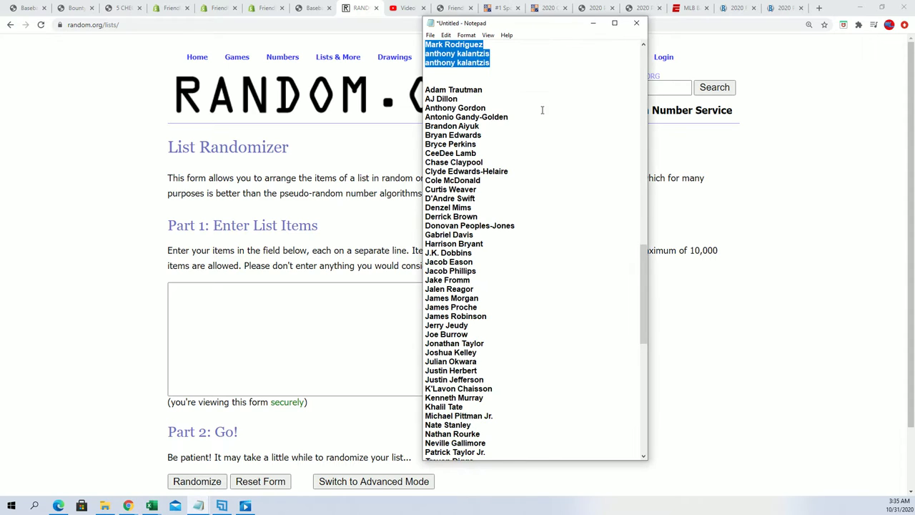
{"action": "left_click_drag", "start_coordinate": [426, 89], "coordinate": [472, 445]}
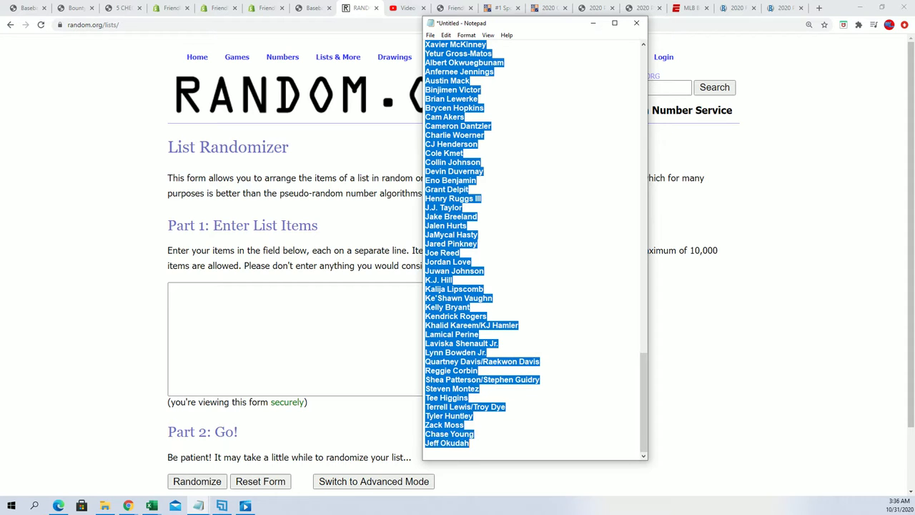
{"action": "right_click", "coordinate": [436, 335]}
{"action": "left_click", "coordinate": [458, 367]}
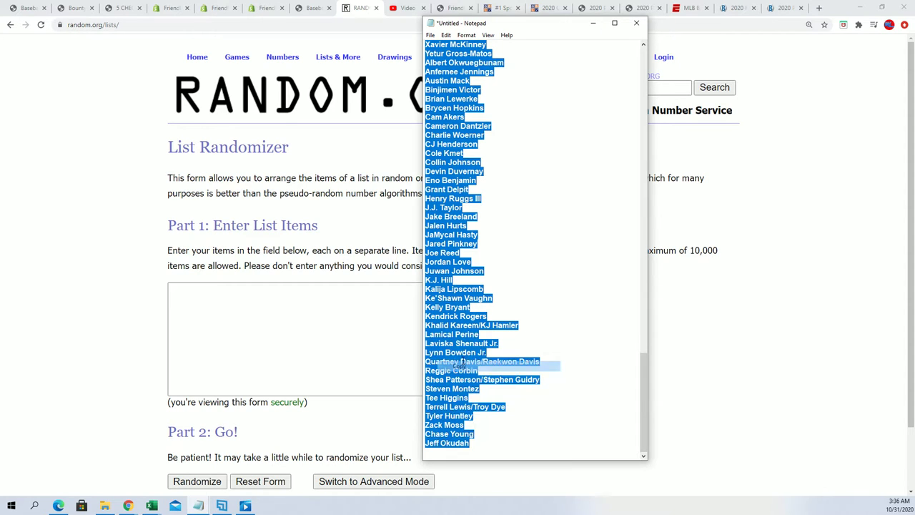
{"action": "right_click", "coordinate": [231, 292]}
{"action": "left_click", "coordinate": [261, 367]}
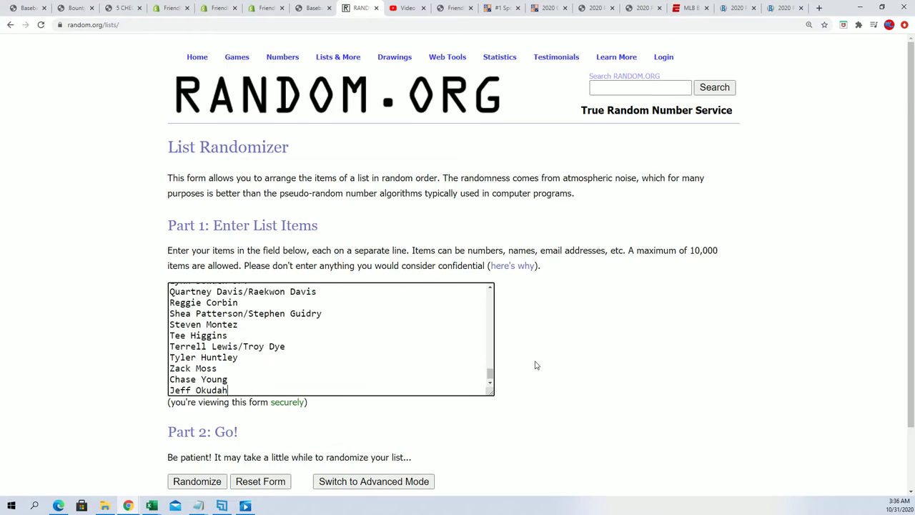
- Randomize the checklist player list five times in total
{"action": "scroll", "coordinate": [535, 365], "scroll_direction": "down", "scroll_amount": 2}
{"action": "left_click", "coordinate": [187, 409]}
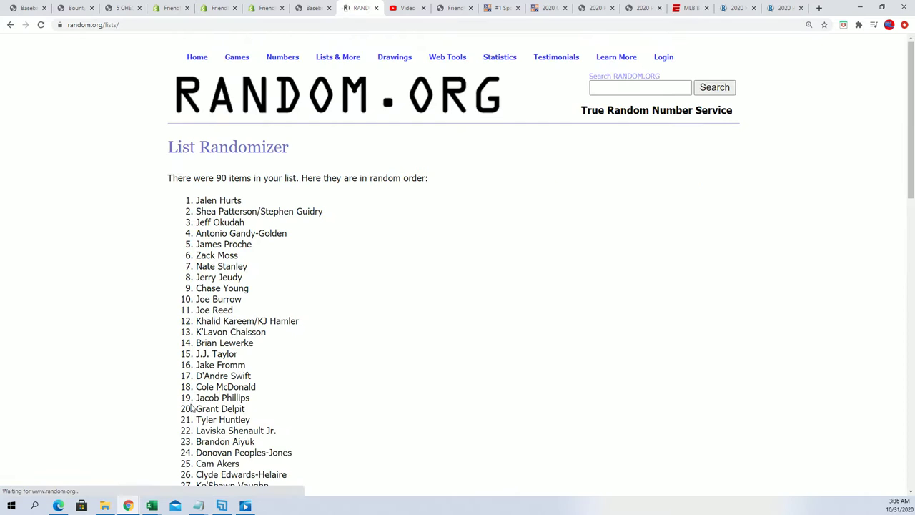
{"action": "scroll", "coordinate": [190, 407], "scroll_direction": "down", "scroll_amount": 10}
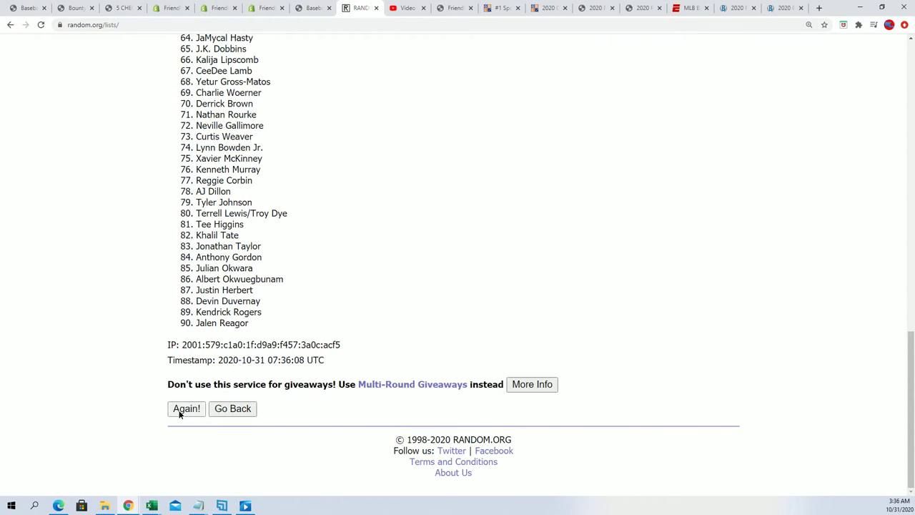
{"action": "left_click", "coordinate": [185, 408]}
{"action": "scroll", "coordinate": [214, 321], "scroll_direction": "down", "scroll_amount": 10}
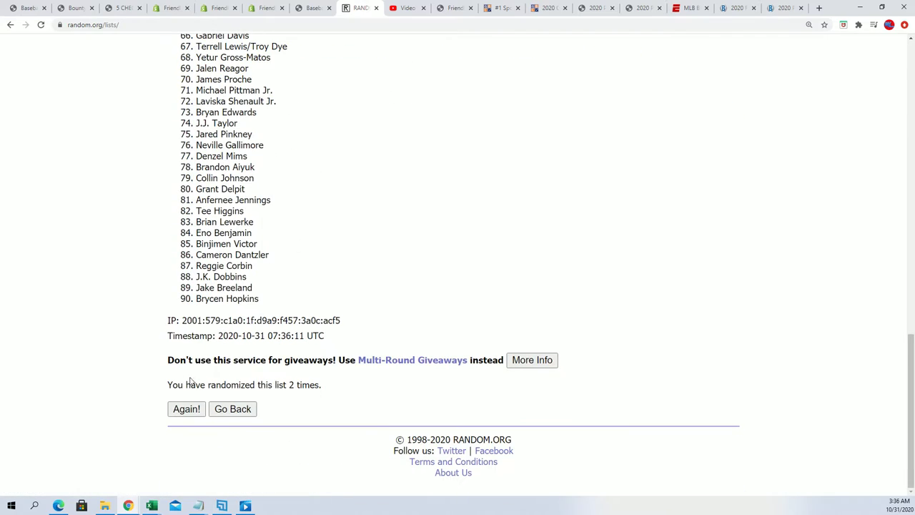
{"action": "left_click", "coordinate": [177, 409]}
{"action": "scroll", "coordinate": [212, 380], "scroll_direction": "down", "scroll_amount": 10}
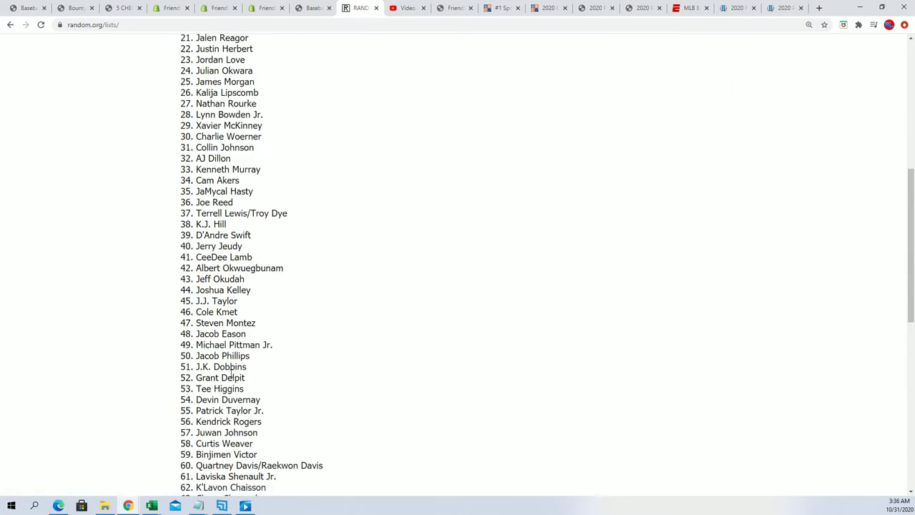
{"action": "left_click", "coordinate": [186, 405]}
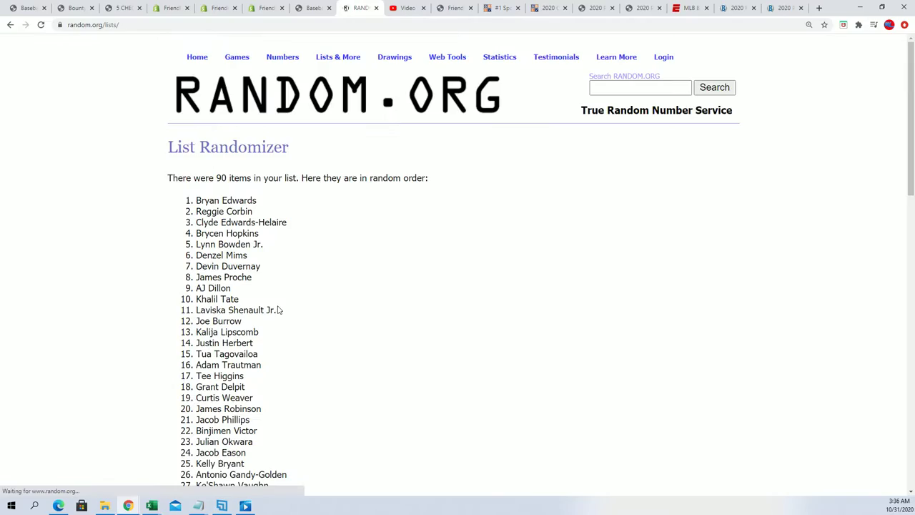
{"action": "scroll", "coordinate": [263, 322], "scroll_direction": "down", "scroll_amount": 5}
{"action": "scroll", "coordinate": [263, 321], "scroll_direction": "down", "scroll_amount": 7}
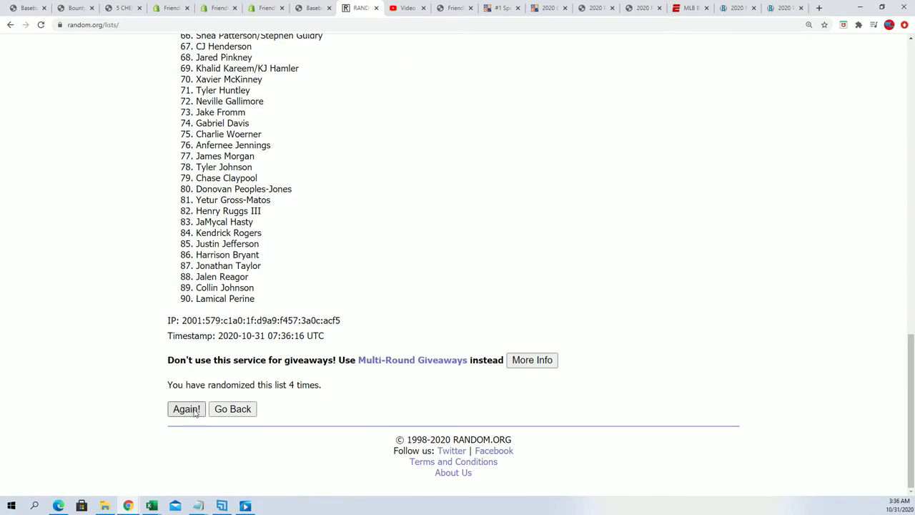
{"action": "left_click", "coordinate": [186, 409]}
{"action": "scroll", "coordinate": [290, 329], "scroll_direction": "down", "scroll_amount": 12}
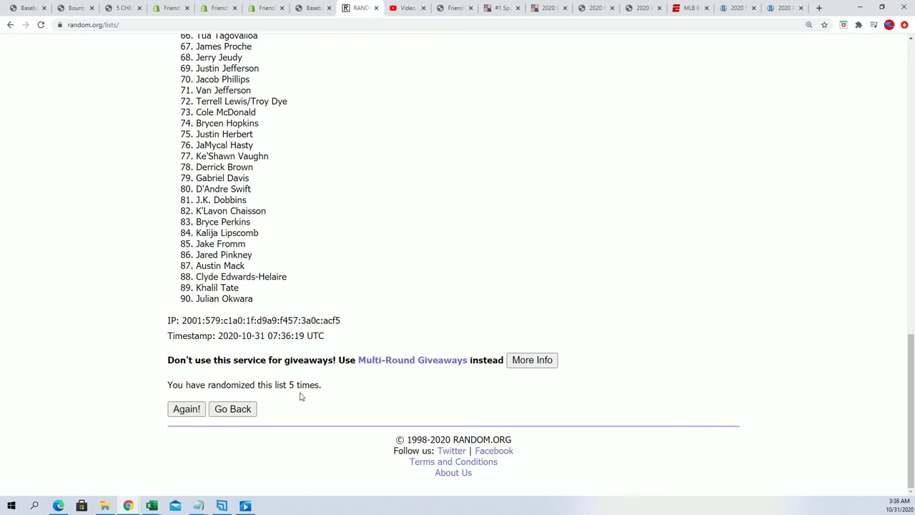
- Highlight the randomization count, and show the Excel workbook in a narrow window over the browser to review the owner names
{"action": "left_click_drag", "start_coordinate": [286, 385], "coordinate": [310, 385]}
{"action": "key", "text": "alt+Tab"}
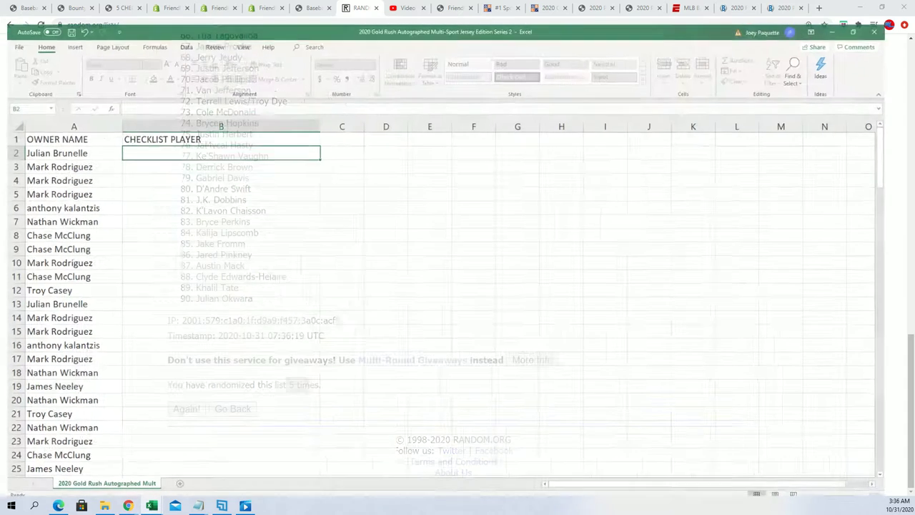
{"action": "left_click_drag", "start_coordinate": [312, 7], "coordinate": [474, 14]}
{"action": "left_click", "coordinate": [474, 140]}
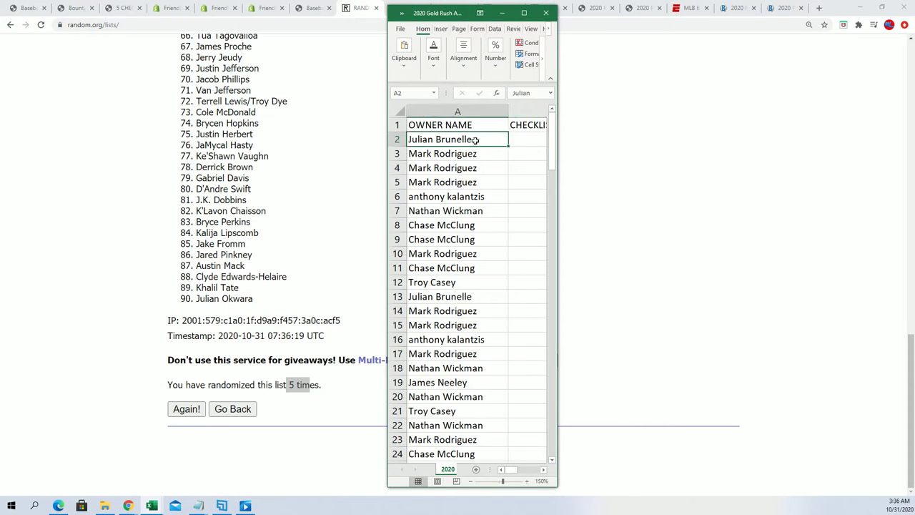
{"action": "scroll", "coordinate": [433, 343], "scroll_direction": "down", "scroll_amount": 2}
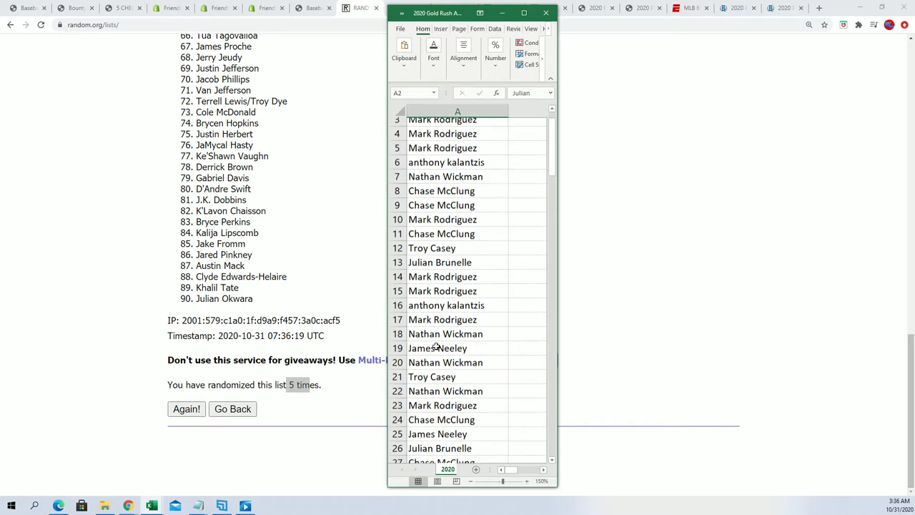
- Review the owner names in column A down to the last filled row, row 91
{"action": "scroll", "coordinate": [436, 350], "scroll_direction": "down", "scroll_amount": 2}
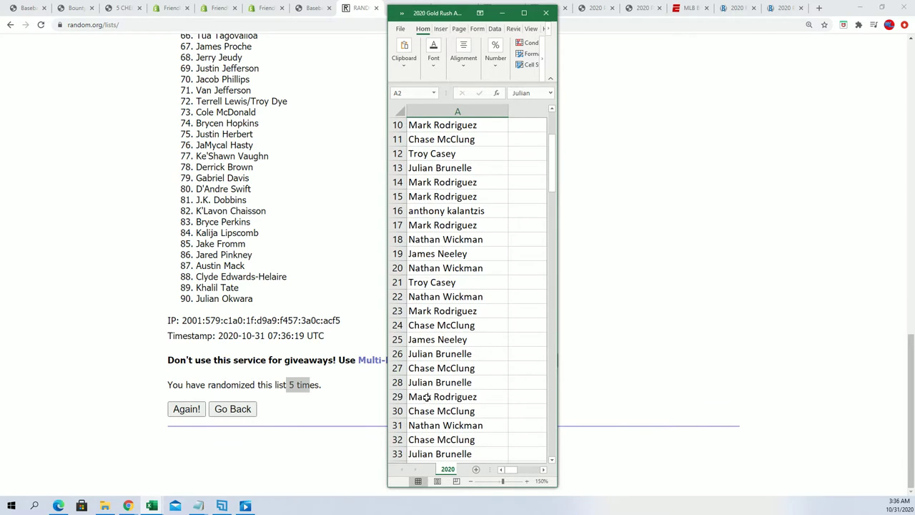
{"action": "scroll", "coordinate": [430, 392], "scroll_direction": "down", "scroll_amount": 1}
{"action": "left_click", "coordinate": [473, 340]}
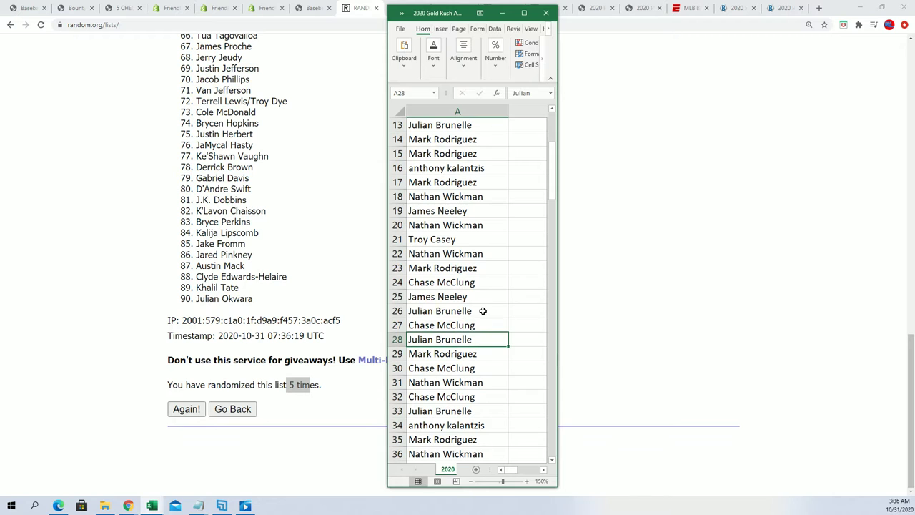
{"action": "scroll", "coordinate": [449, 377], "scroll_direction": "down", "scroll_amount": 1}
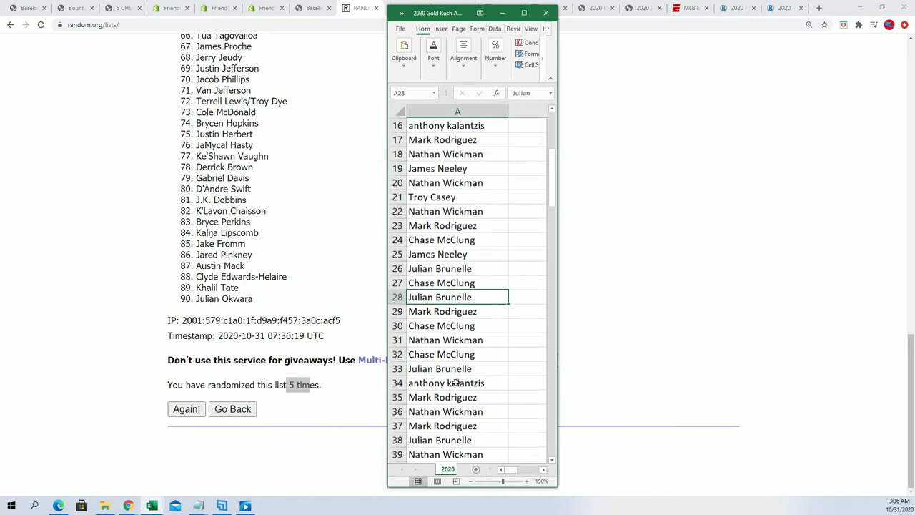
{"action": "scroll", "coordinate": [470, 405], "scroll_direction": "down", "scroll_amount": 7}
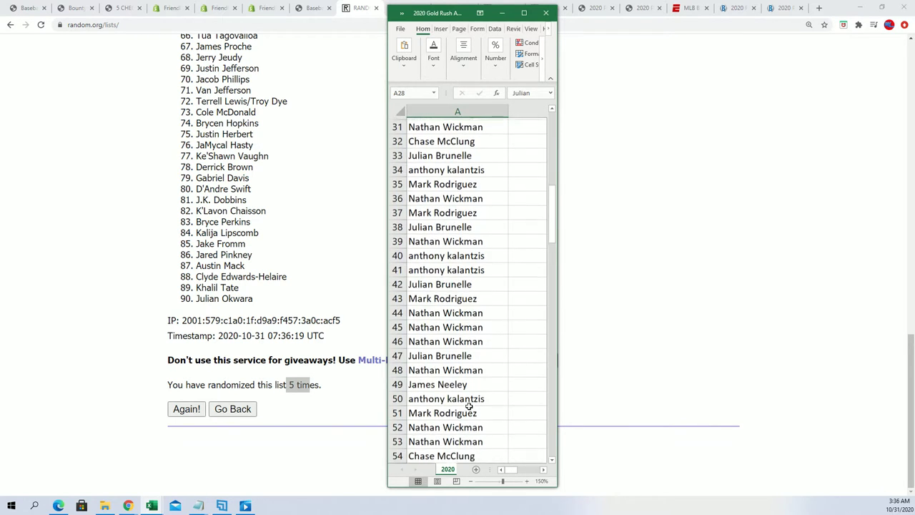
{"action": "scroll", "coordinate": [469, 406], "scroll_direction": "down", "scroll_amount": 1}
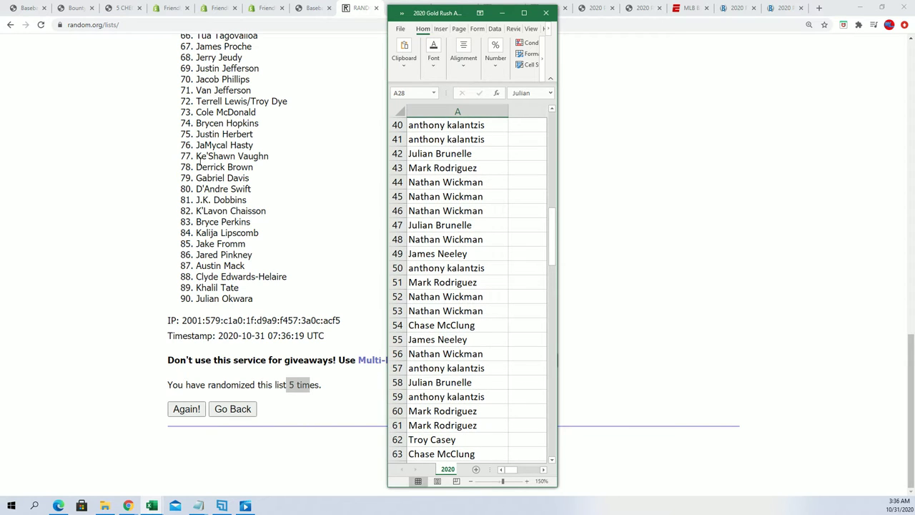
{"action": "scroll", "coordinate": [484, 347], "scroll_direction": "down", "scroll_amount": 5}
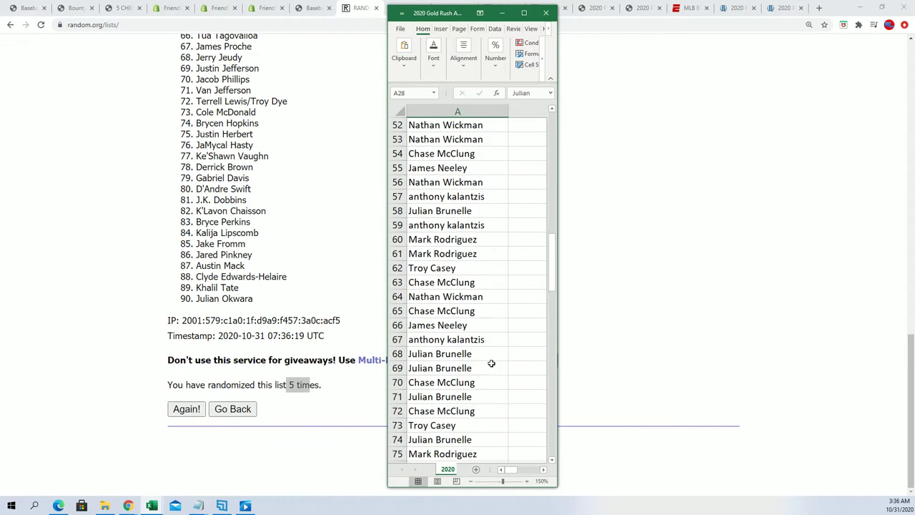
{"action": "scroll", "coordinate": [492, 367], "scroll_direction": "down", "scroll_amount": 5}
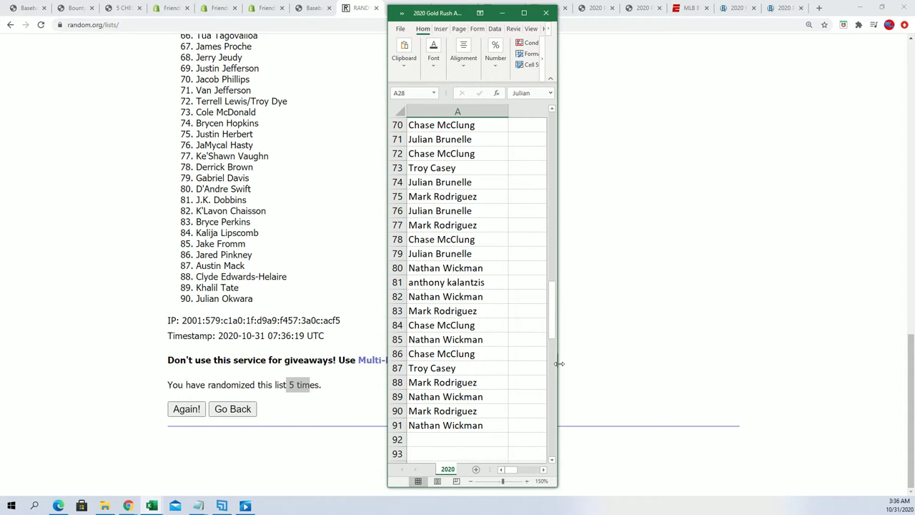
- Widen the Excel window over the browser so the empty Checklist Player column shows beside the owner names
{"action": "left_click_drag", "start_coordinate": [557, 363], "coordinate": [822, 400]}
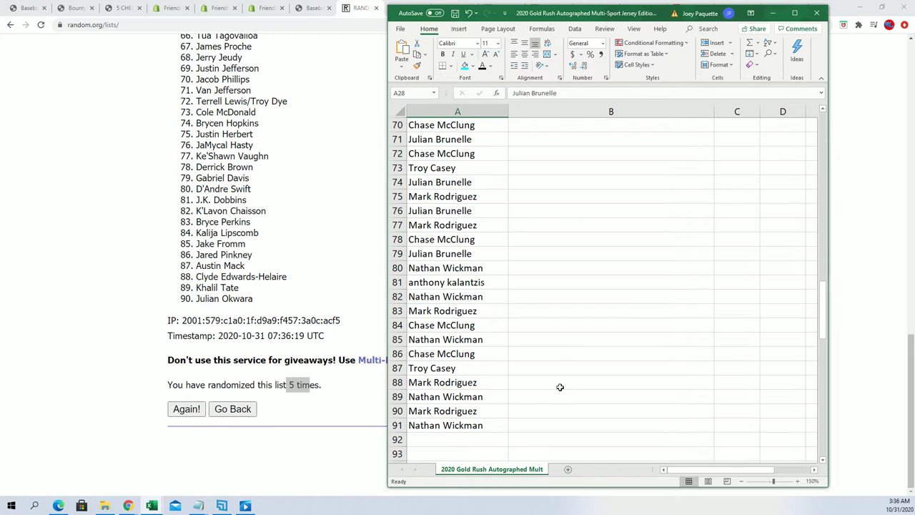
{"action": "scroll", "coordinate": [560, 387], "scroll_direction": "up", "scroll_amount": 1}
{"action": "scroll", "coordinate": [560, 387], "scroll_direction": "up", "scroll_amount": 20}
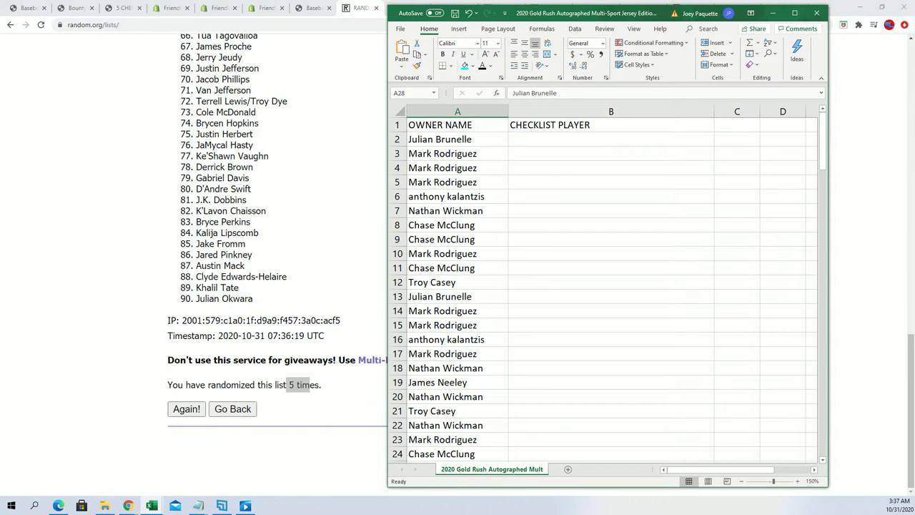
- Append the first spot holder's first name after the owner name in cell A2
{"action": "double_click", "coordinate": [480, 139]}
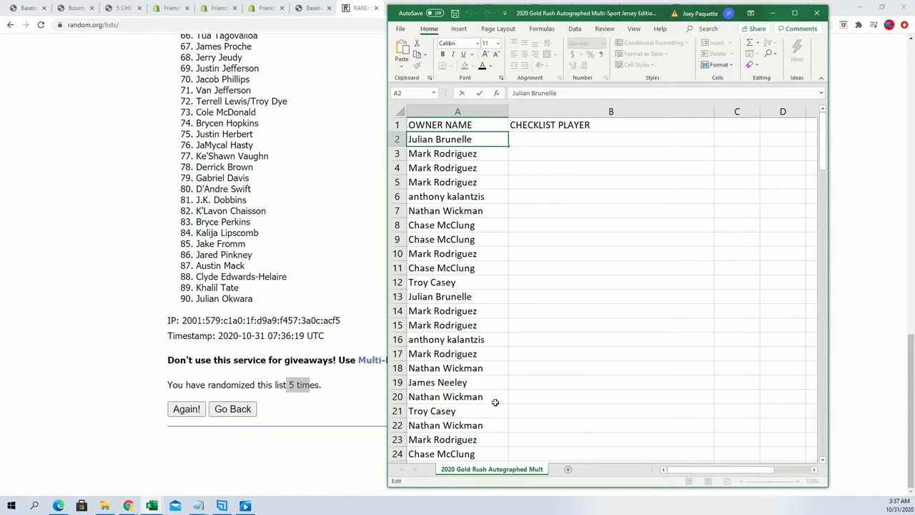
{"action": "scroll", "coordinate": [491, 437], "scroll_direction": "down", "scroll_amount": 16}
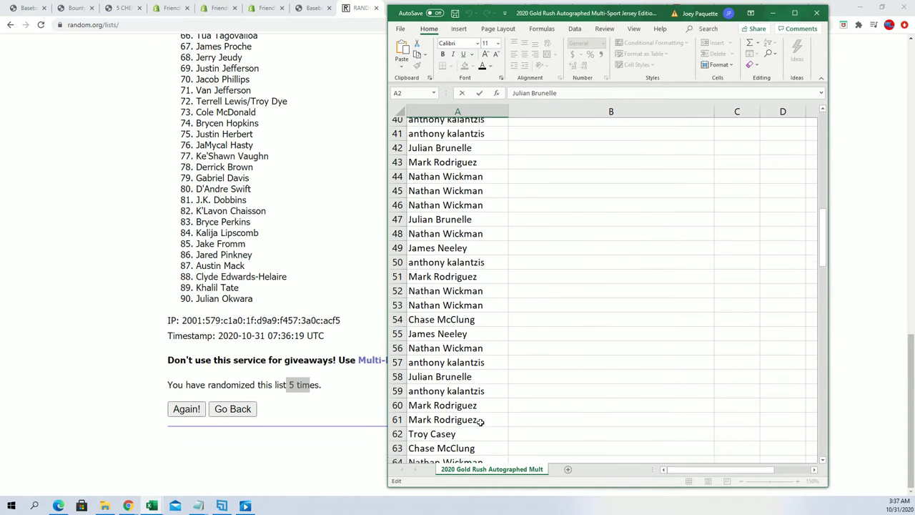
{"action": "scroll", "coordinate": [478, 421], "scroll_direction": "down", "scroll_amount": 8}
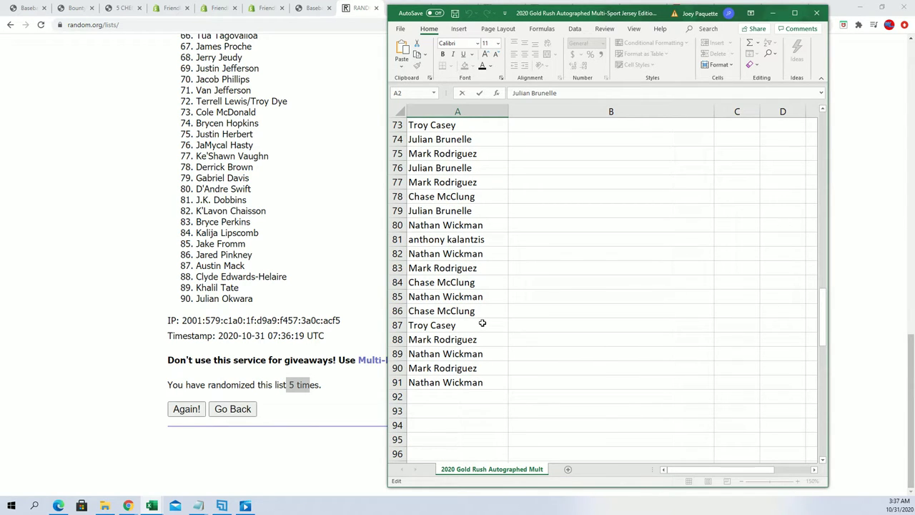
{"action": "scroll", "coordinate": [476, 326], "scroll_direction": "up", "scroll_amount": 20}
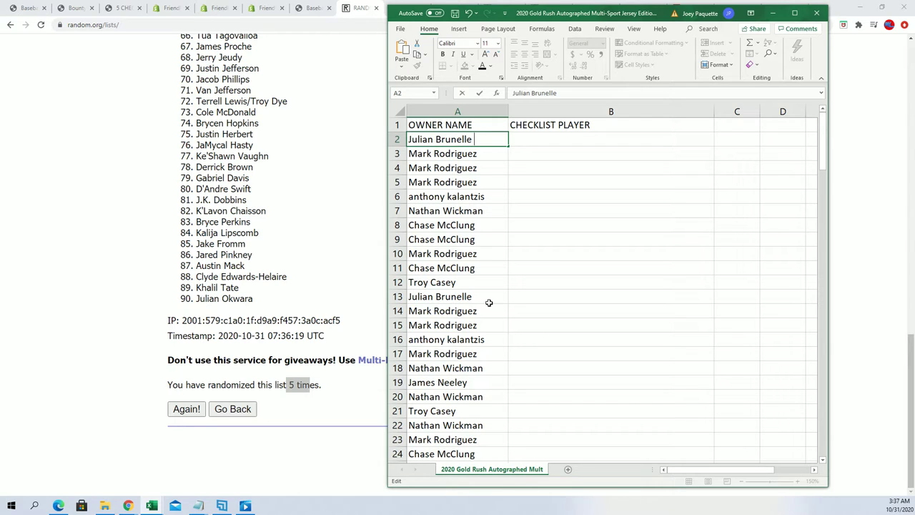
{"action": "type", "text": "ben"}
- Append a different first name after the owner name in cell A79
{"action": "scroll", "coordinate": [485, 302], "scroll_direction": "down", "scroll_amount": 20}
{"action": "scroll", "coordinate": [482, 426], "scroll_direction": "down", "scroll_amount": 2}
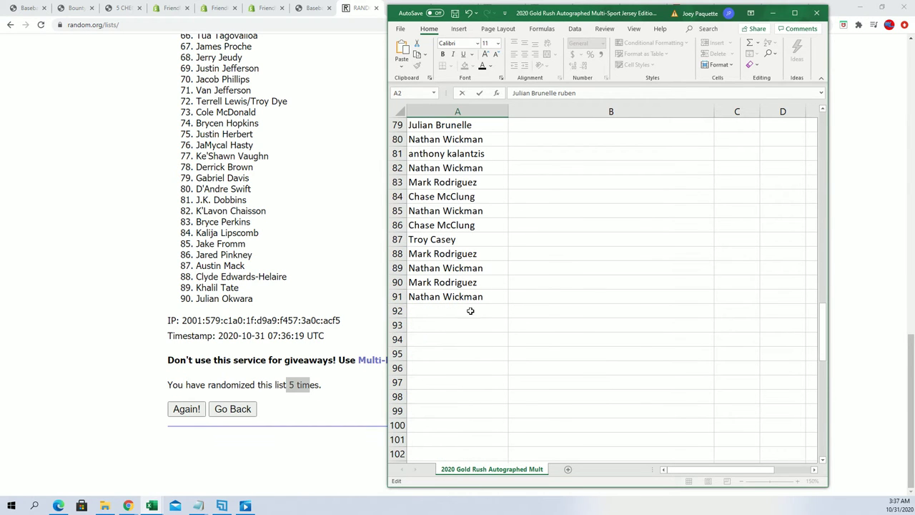
{"action": "scroll", "coordinate": [483, 297], "scroll_direction": "up", "scroll_amount": 1}
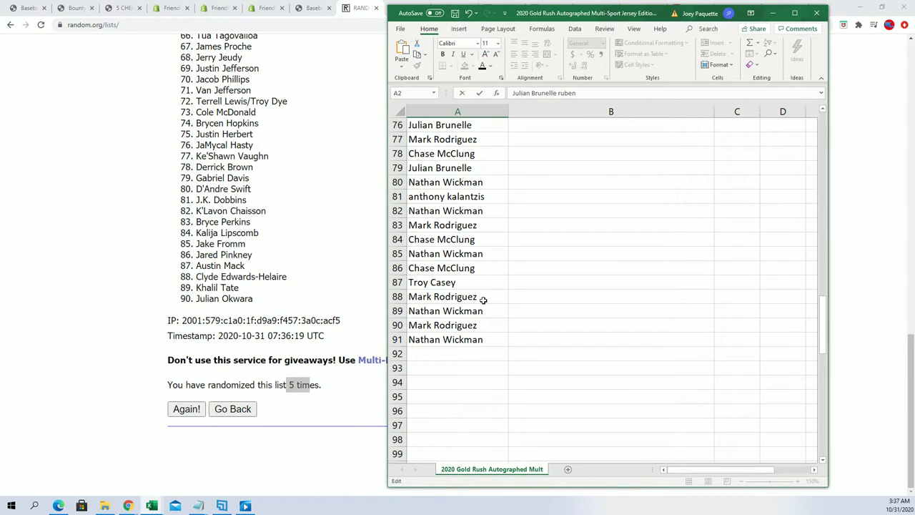
{"action": "double_click", "coordinate": [477, 167]}
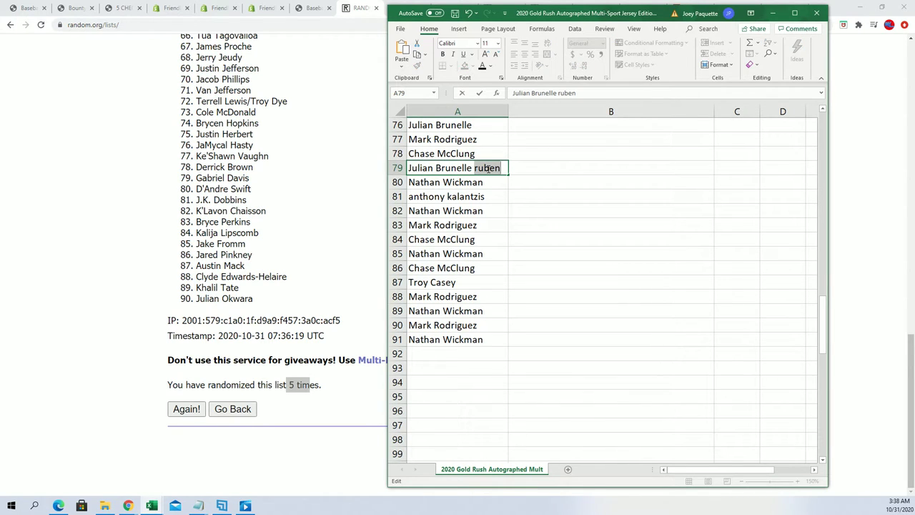
{"action": "key", "text": "BackSpace"}
{"action": "type", "text": "Da"}
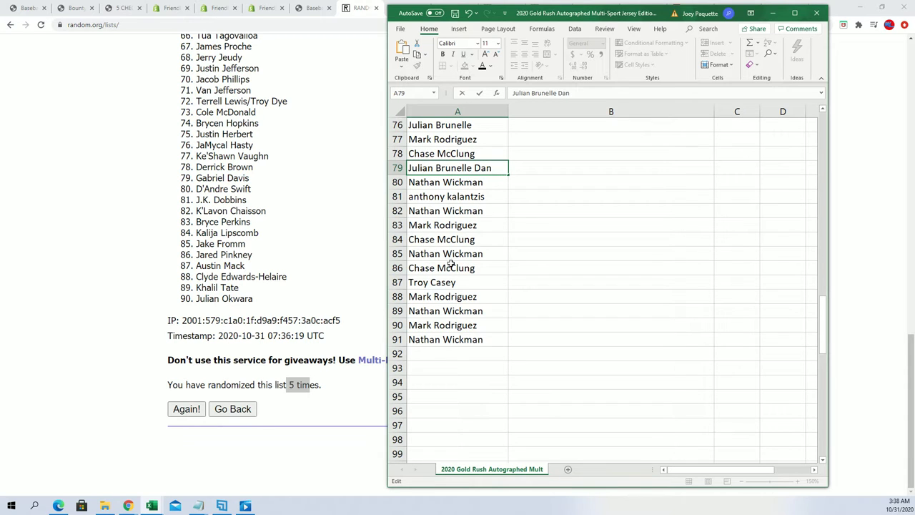
{"action": "left_click", "coordinate": [489, 297]}
{"action": "scroll", "coordinate": [469, 215], "scroll_direction": "up", "scroll_amount": 2}
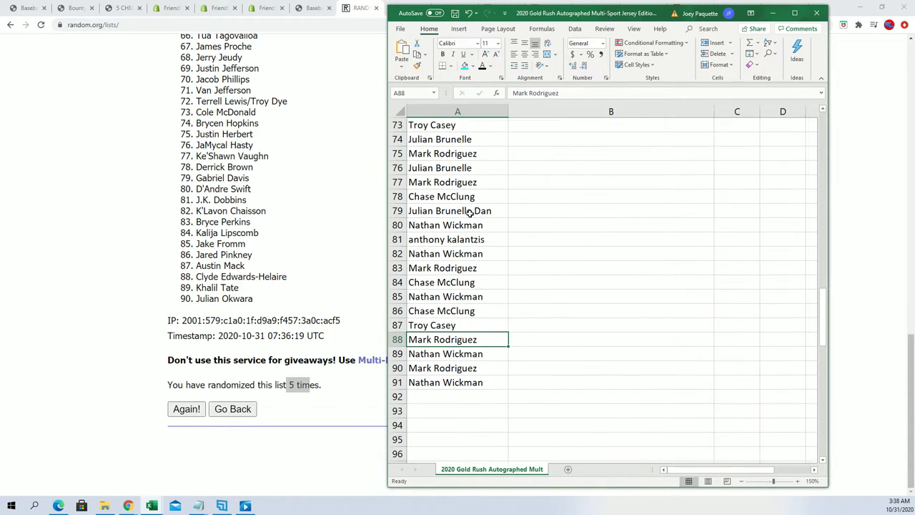
{"action": "scroll", "coordinate": [475, 224], "scroll_direction": "up", "scroll_amount": 2}
{"action": "scroll", "coordinate": [484, 252], "scroll_direction": "up", "scroll_amount": 3}
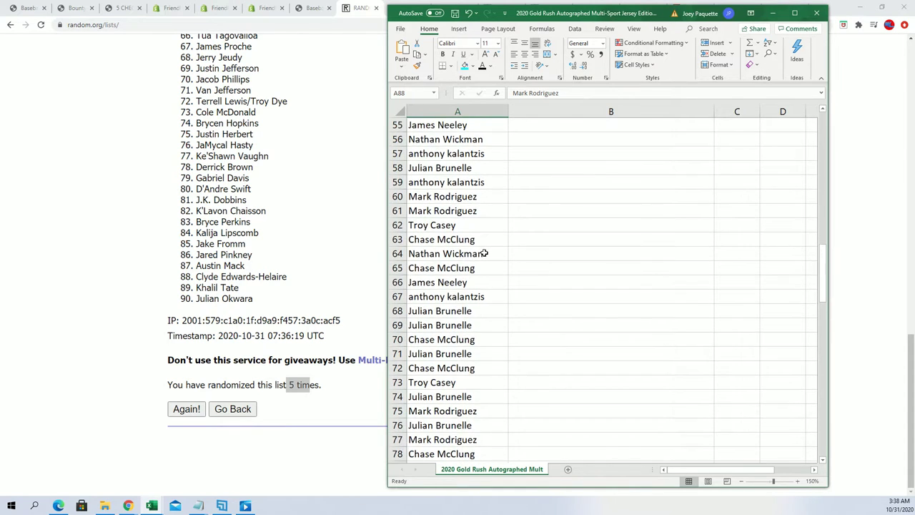
{"action": "scroll", "coordinate": [483, 253], "scroll_direction": "up", "scroll_amount": 9}
{"action": "scroll", "coordinate": [484, 253], "scroll_direction": "up", "scroll_amount": 9}
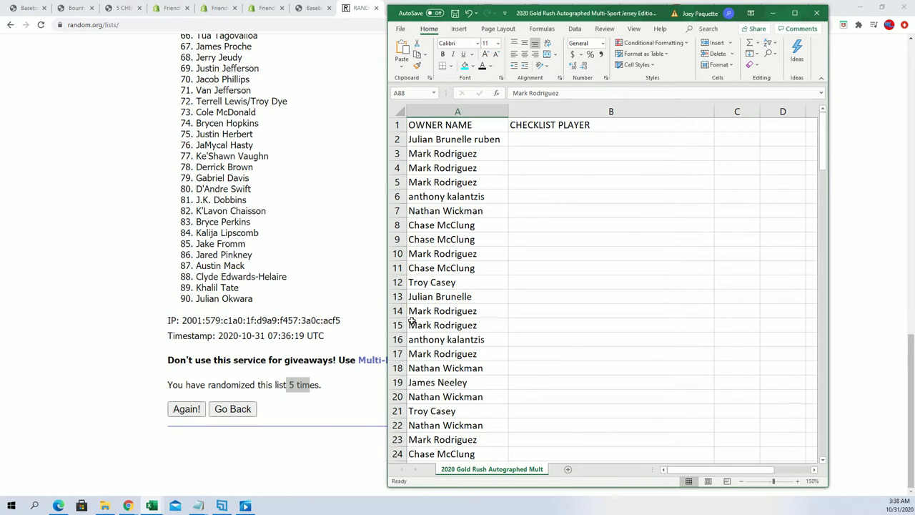
- Switch back to RANDOM.ORG in the browser and randomize the checklist player list two more times
{"action": "left_click", "coordinate": [308, 409]}
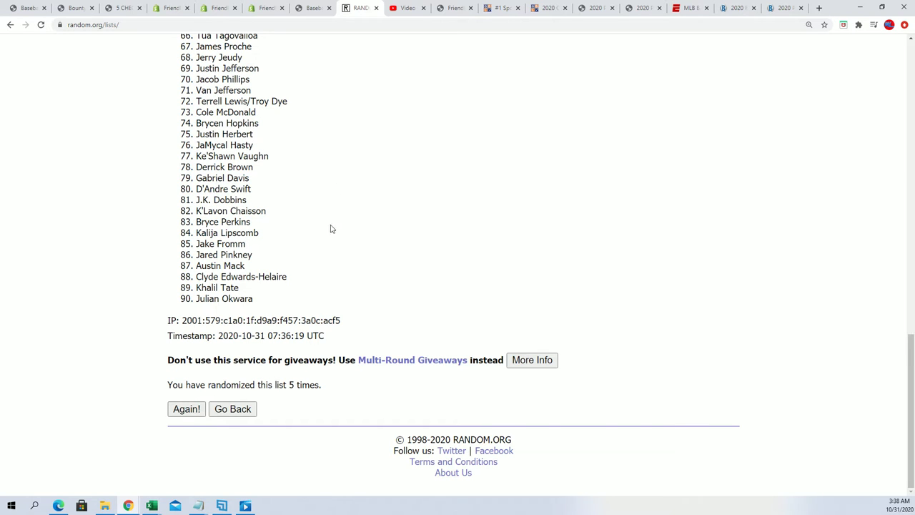
{"action": "left_click", "coordinate": [185, 410]}
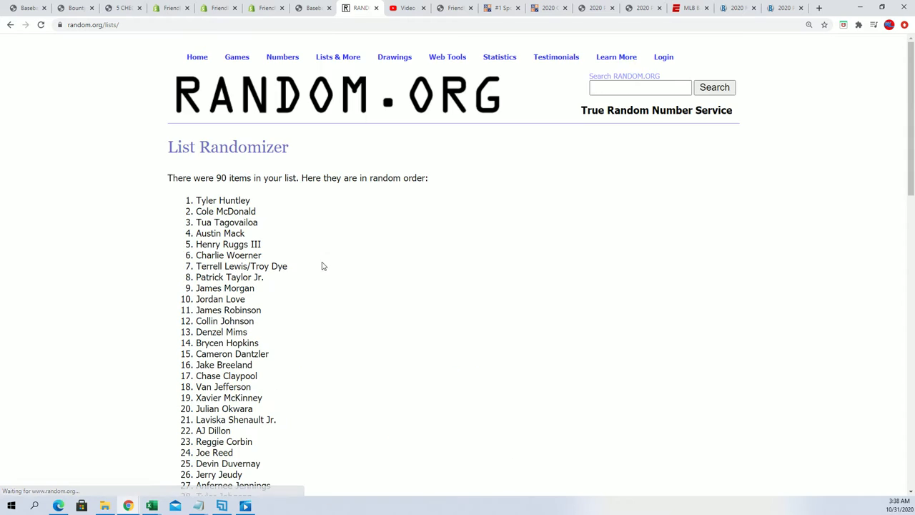
{"action": "scroll", "coordinate": [322, 265], "scroll_direction": "down", "scroll_amount": 12}
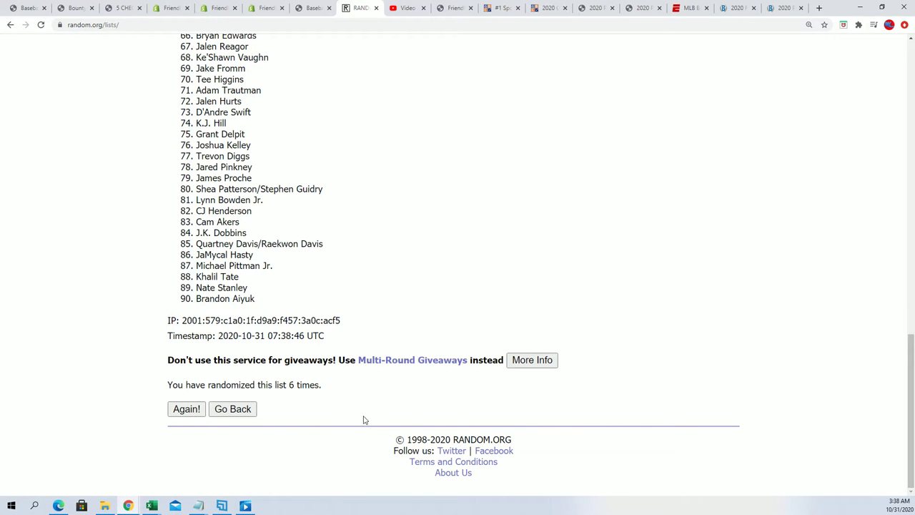
{"action": "left_click", "coordinate": [188, 407]}
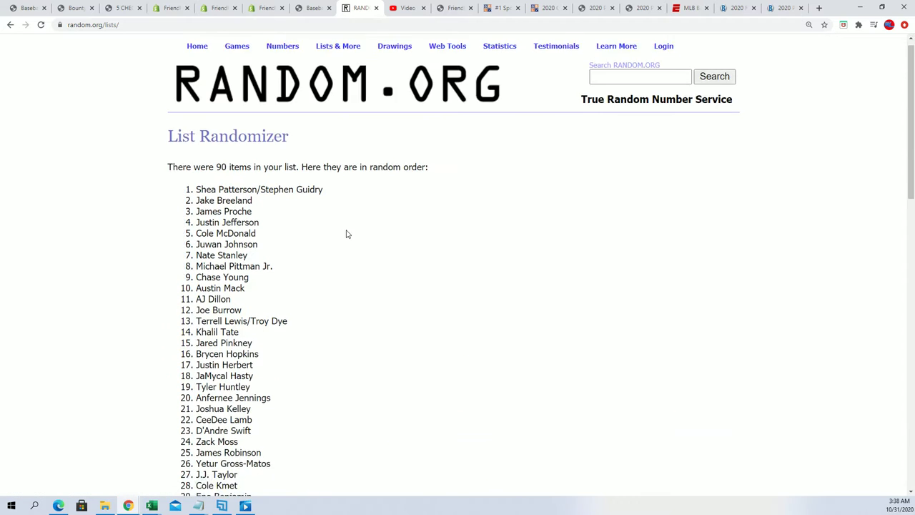
- Copy the whole randomized player list, from Shea Patterson/Stephen Guidry to Curtis Weaver
{"action": "scroll", "coordinate": [347, 233], "scroll_direction": "down", "scroll_amount": 1}
{"action": "left_click_drag", "start_coordinate": [197, 99], "coordinate": [339, 304]}
{"action": "scroll", "coordinate": [323, 245], "scroll_direction": "down", "scroll_amount": 5}
{"action": "scroll", "coordinate": [333, 278], "scroll_direction": "down", "scroll_amount": 5}
{"action": "right_click", "coordinate": [243, 207]}
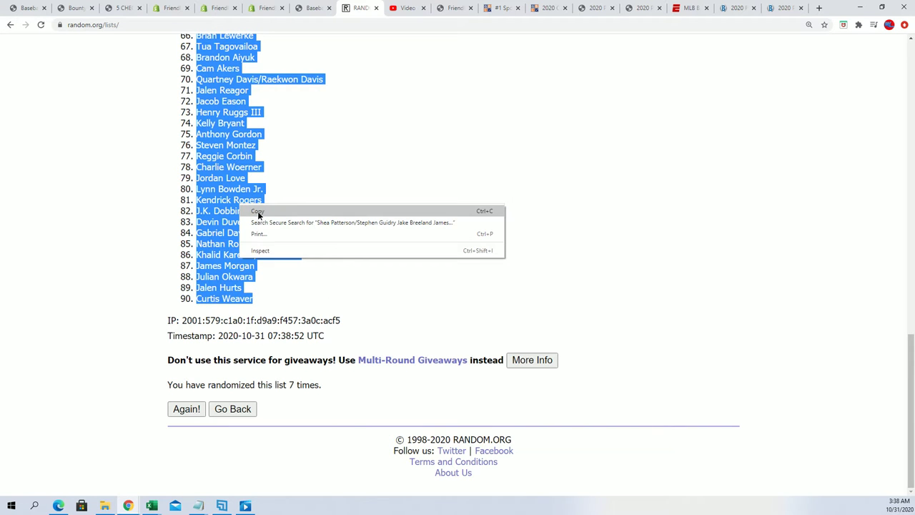
{"action": "left_click", "coordinate": [258, 212]}
{"action": "scroll", "coordinate": [348, 411], "scroll_direction": "up", "scroll_amount": 7}
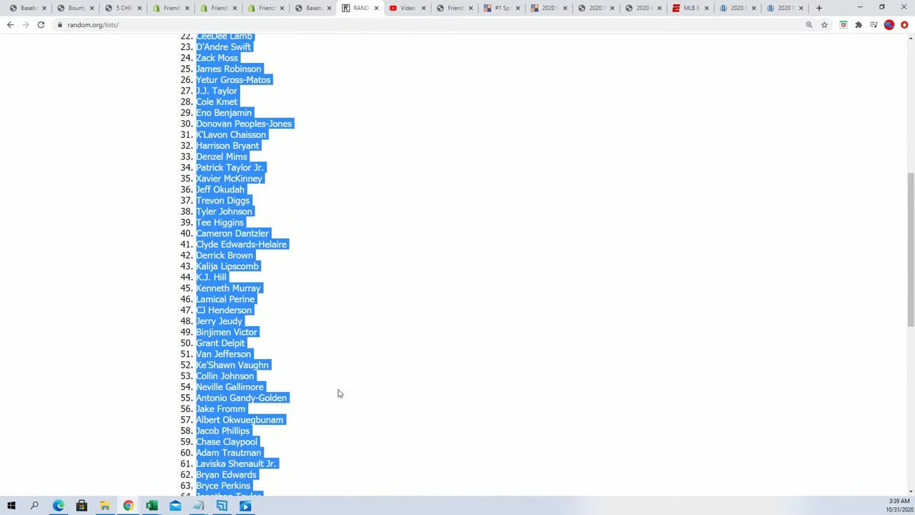
{"action": "scroll", "coordinate": [339, 393], "scroll_direction": "up", "scroll_amount": 4}
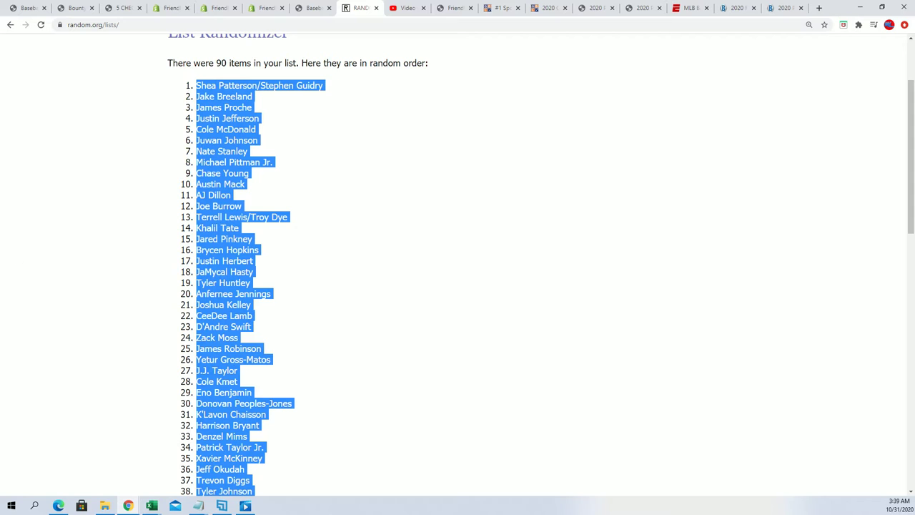
- Switch to Excel and paste the player list as plain text into the Checklist Player column, starting at B2
{"action": "key", "text": "alt+Tab"}
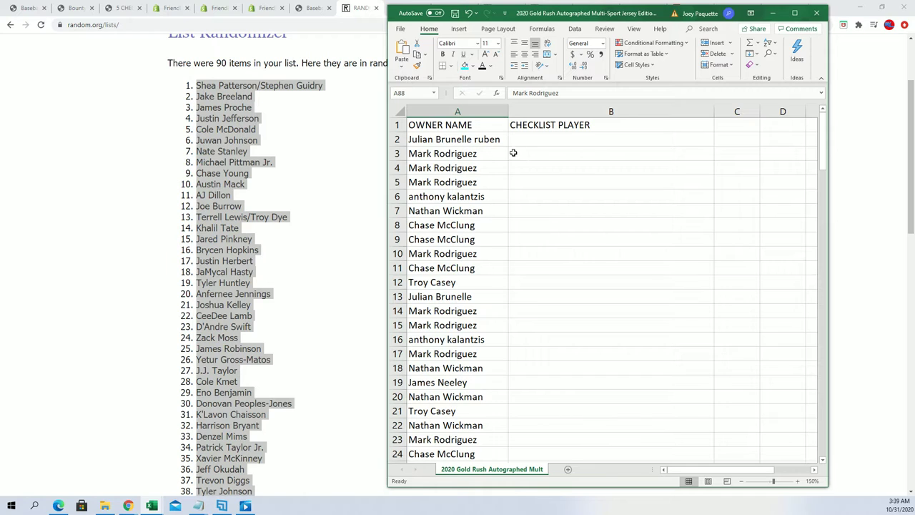
{"action": "left_click", "coordinate": [521, 139]}
{"action": "right_click", "coordinate": [519, 139]}
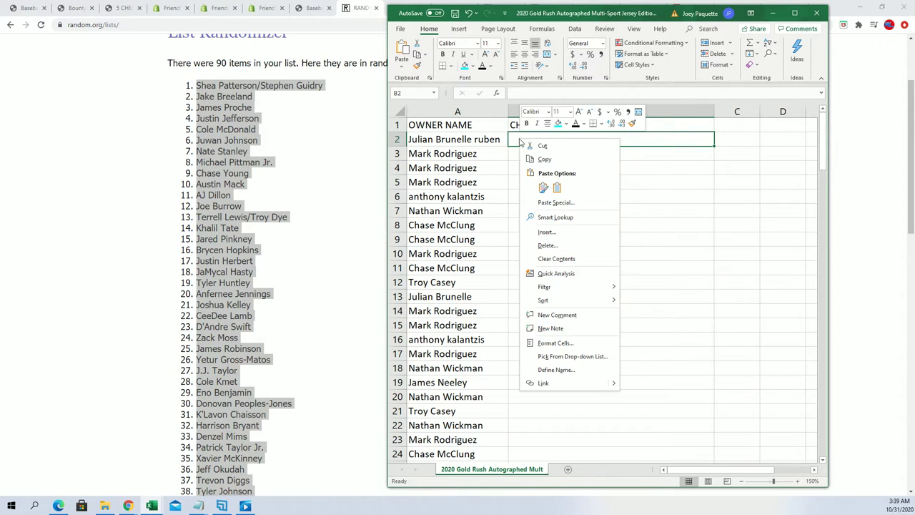
{"action": "left_click", "coordinate": [555, 203]}
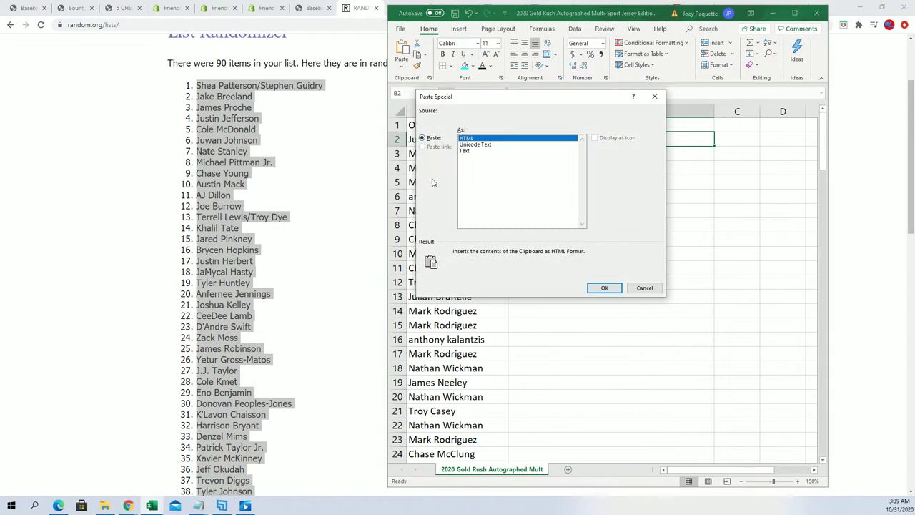
{"action": "left_click", "coordinate": [463, 151]}
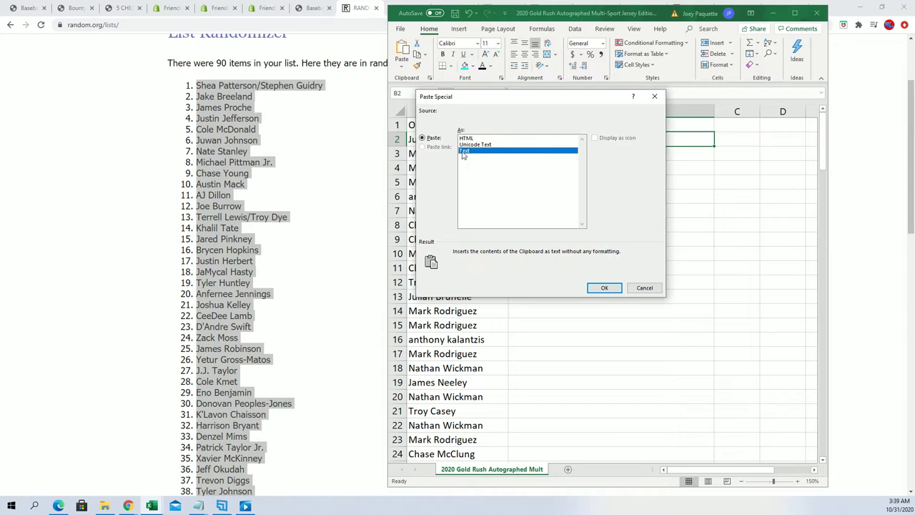
{"action": "left_click", "coordinate": [602, 288]}
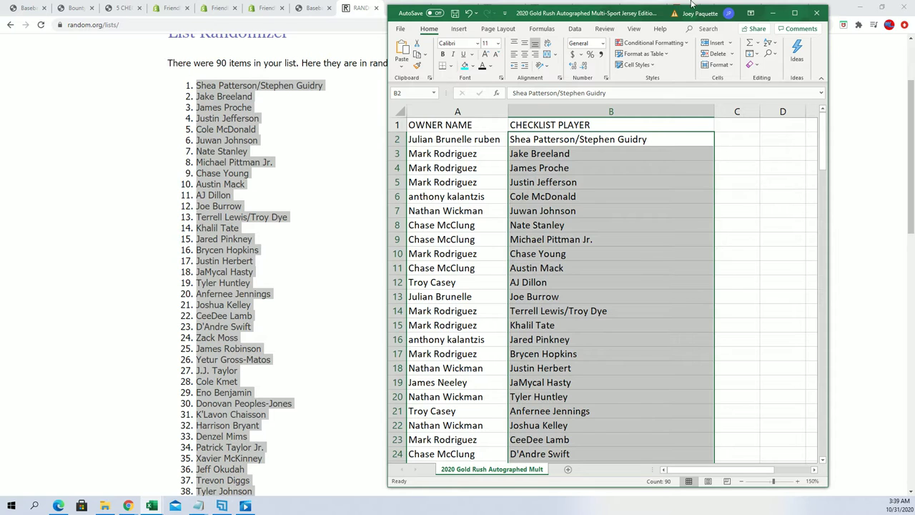
- Maximize the workbook window and review the owner and player pairings from row 2 down to Clyde Edwards-Helaire in row 42
{"action": "left_click", "coordinate": [794, 13]}
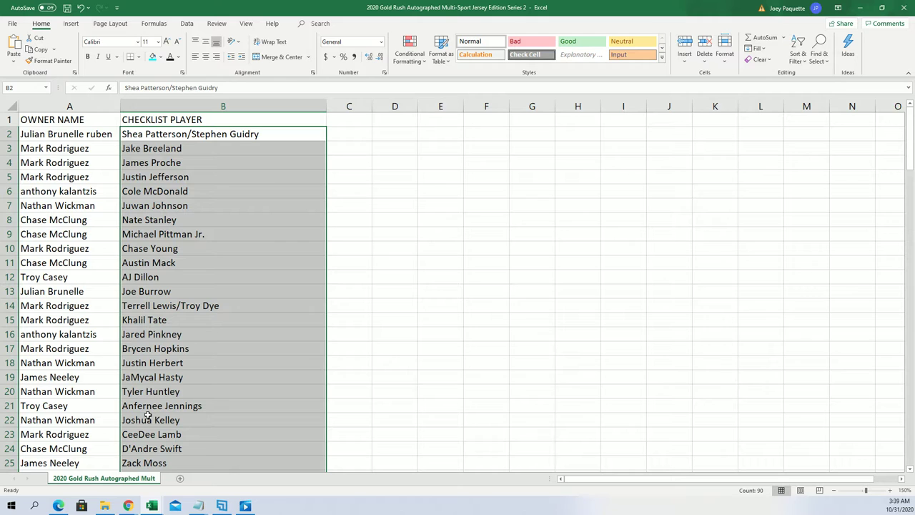
{"action": "scroll", "coordinate": [148, 416], "scroll_direction": "down", "scroll_amount": 1}
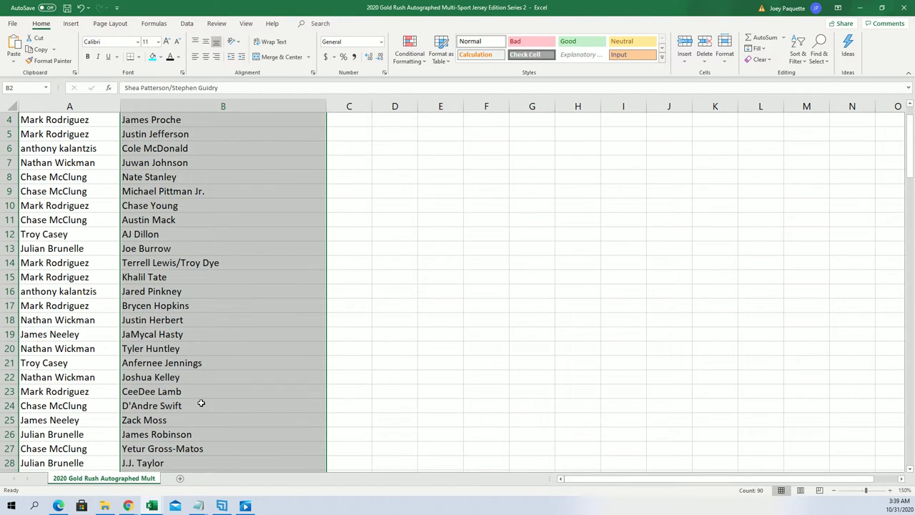
{"action": "scroll", "coordinate": [201, 403], "scroll_direction": "down", "scroll_amount": 3}
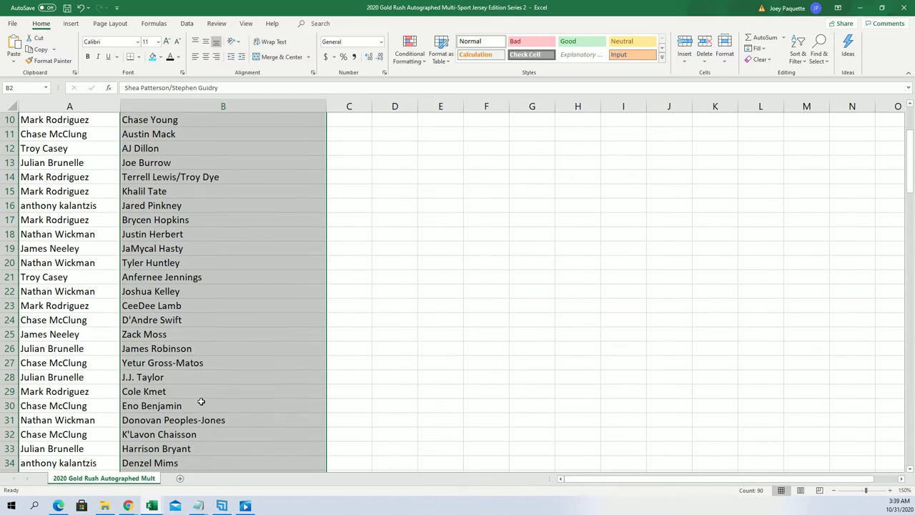
{"action": "scroll", "coordinate": [201, 400], "scroll_direction": "down", "scroll_amount": 1}
{"action": "scroll", "coordinate": [201, 403], "scroll_direction": "down", "scroll_amount": 1}
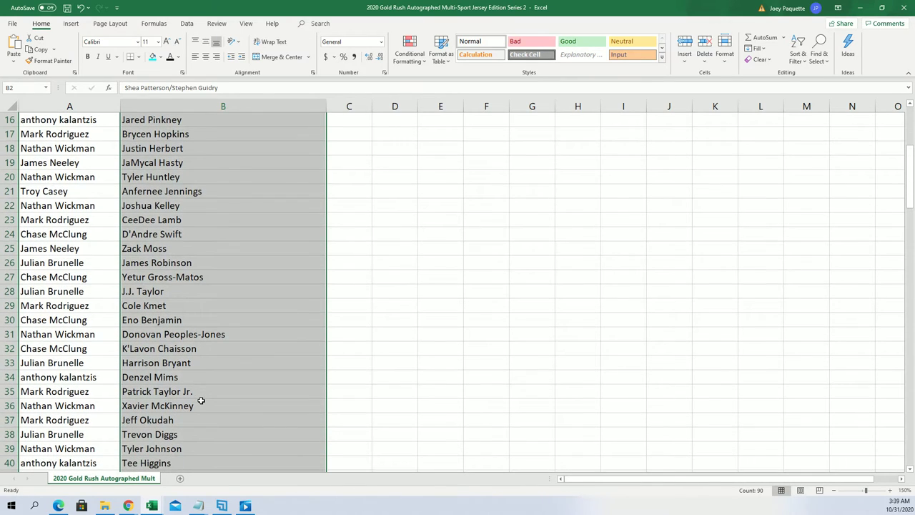
{"action": "left_click", "coordinate": [132, 263]}
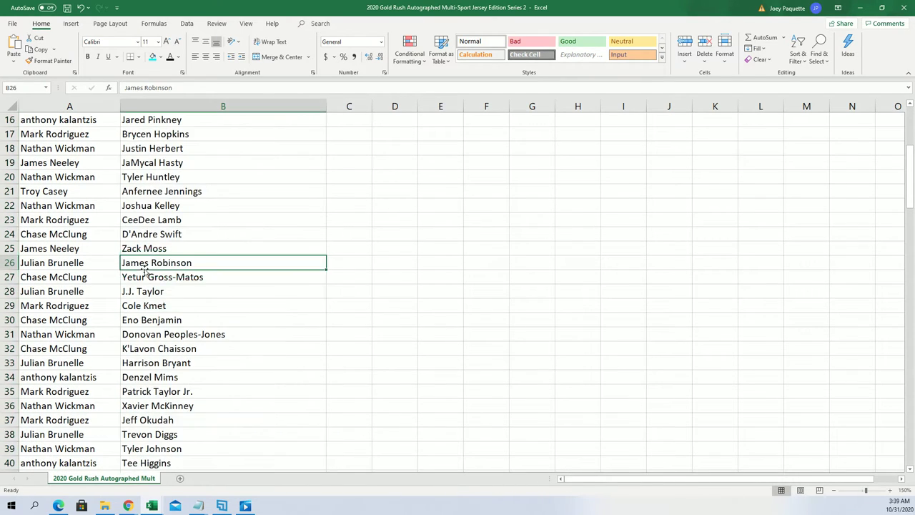
{"action": "scroll", "coordinate": [177, 306], "scroll_direction": "down", "scroll_amount": 1}
{"action": "scroll", "coordinate": [177, 305], "scroll_direction": "down", "scroll_amount": 1}
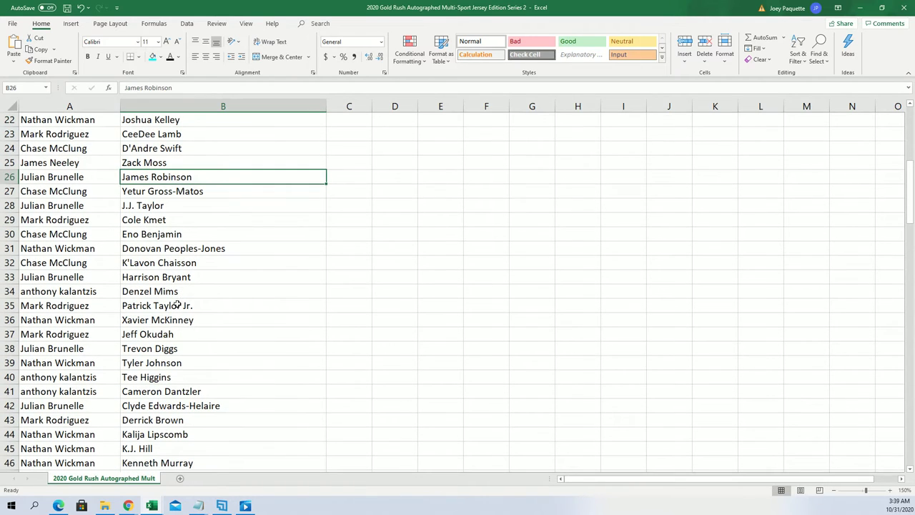
{"action": "scroll", "coordinate": [227, 301], "scroll_direction": "down", "scroll_amount": 1}
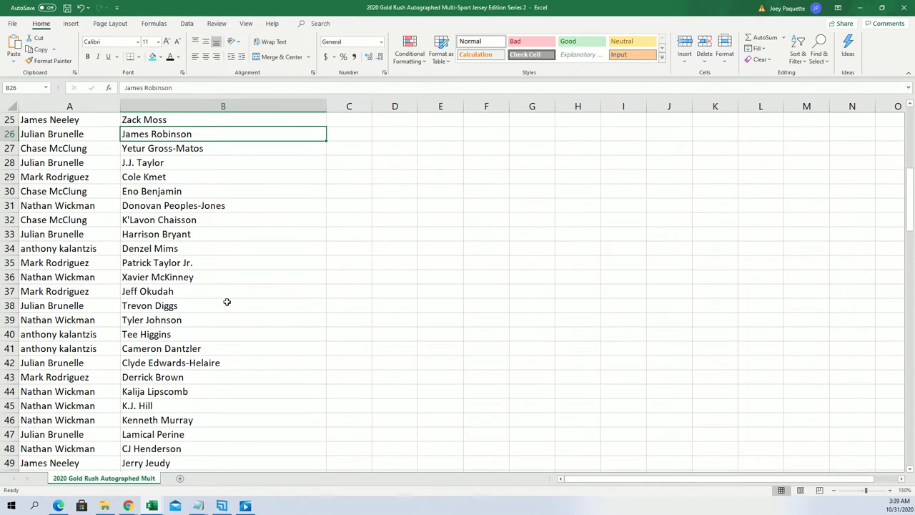
{"action": "scroll", "coordinate": [227, 305], "scroll_direction": "down", "scroll_amount": 1}
{"action": "left_click", "coordinate": [229, 320]}
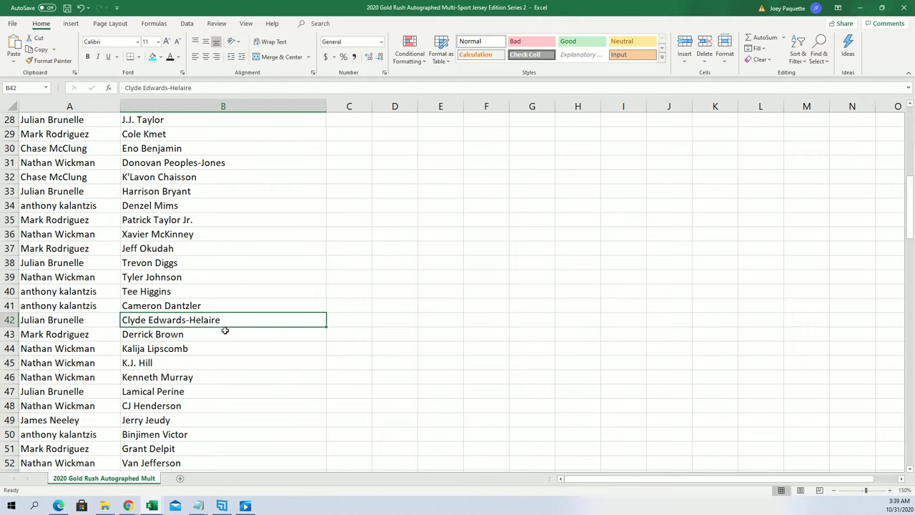
- Review the remaining pairings through row 91, checking Jonathan Taylor in B65 and the owner paired with Tua Tagovailoa in A68
{"action": "scroll", "coordinate": [225, 330], "scroll_direction": "down", "scroll_amount": 2}
{"action": "scroll", "coordinate": [207, 331], "scroll_direction": "down", "scroll_amount": 1}
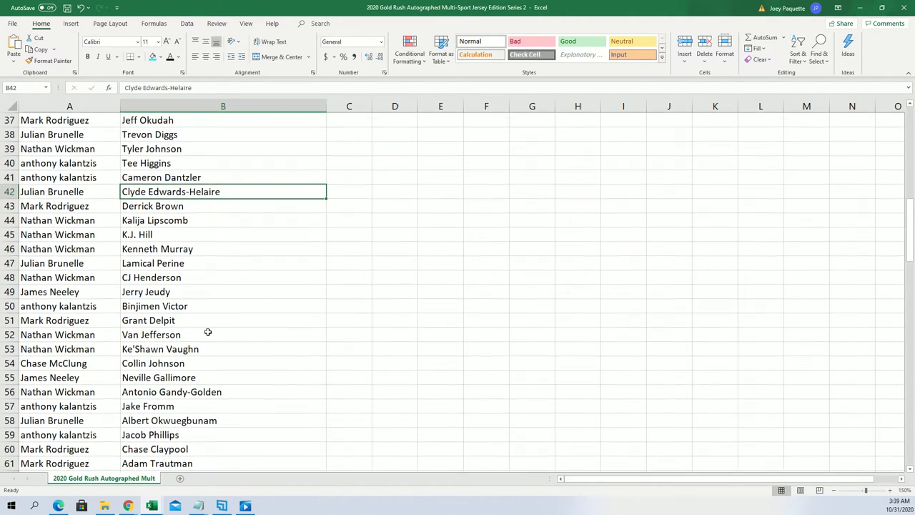
{"action": "scroll", "coordinate": [208, 331], "scroll_direction": "down", "scroll_amount": 1}
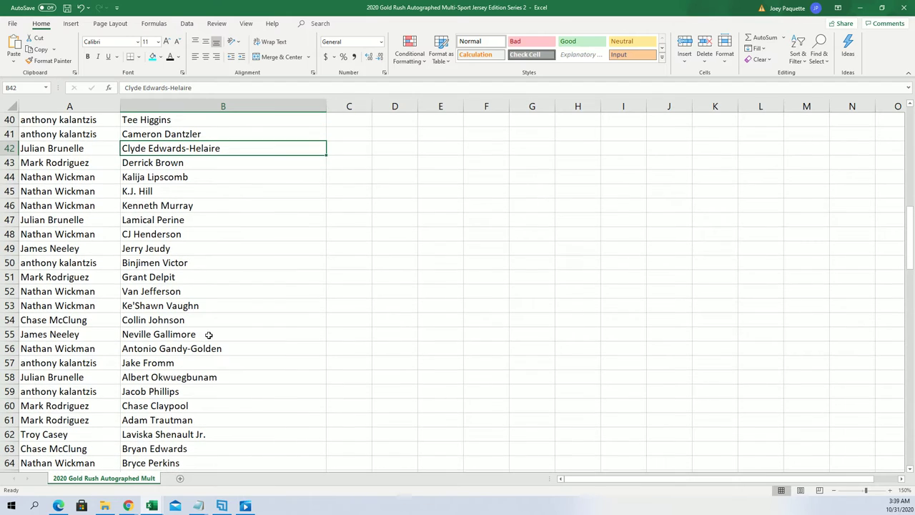
{"action": "scroll", "coordinate": [208, 333], "scroll_direction": "down", "scroll_amount": 1}
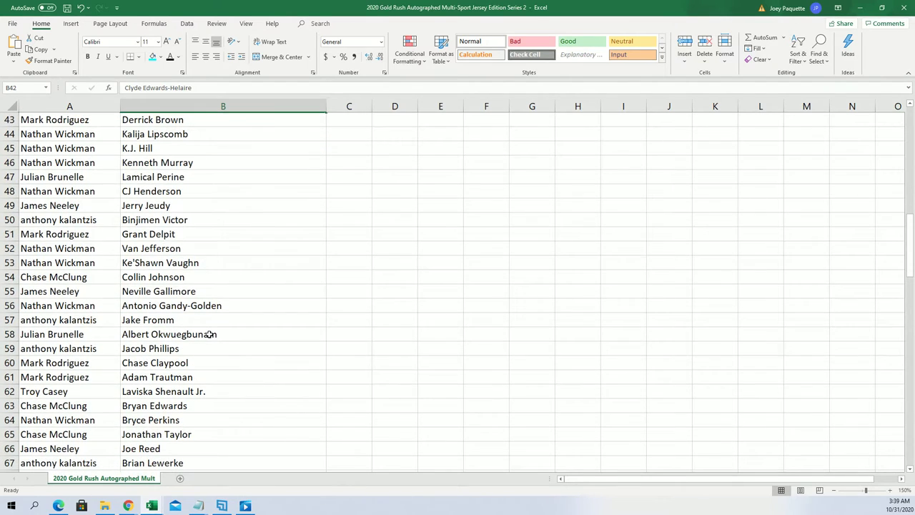
{"action": "scroll", "coordinate": [208, 334], "scroll_direction": "down", "scroll_amount": 1}
{"action": "scroll", "coordinate": [210, 334], "scroll_direction": "down", "scroll_amount": 1}
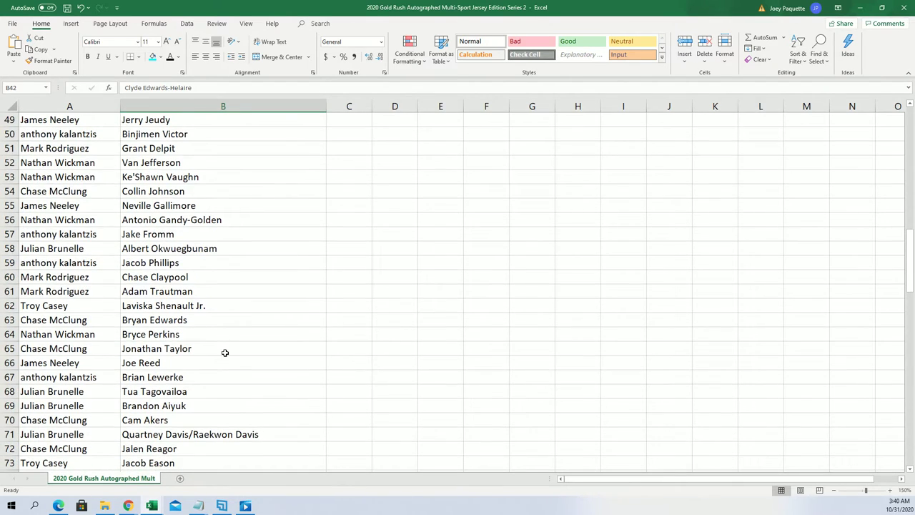
{"action": "left_click", "coordinate": [203, 353]}
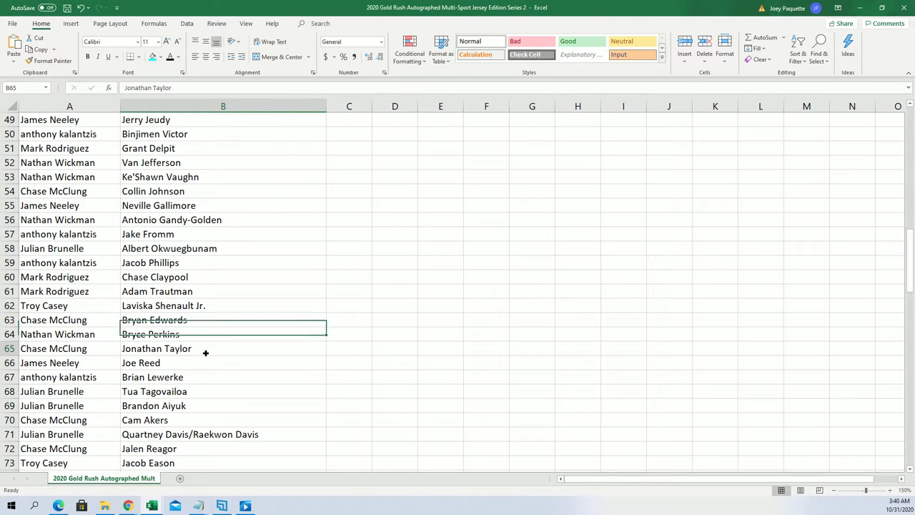
{"action": "scroll", "coordinate": [261, 385], "scroll_direction": "down", "scroll_amount": 1}
{"action": "left_click", "coordinate": [97, 348]}
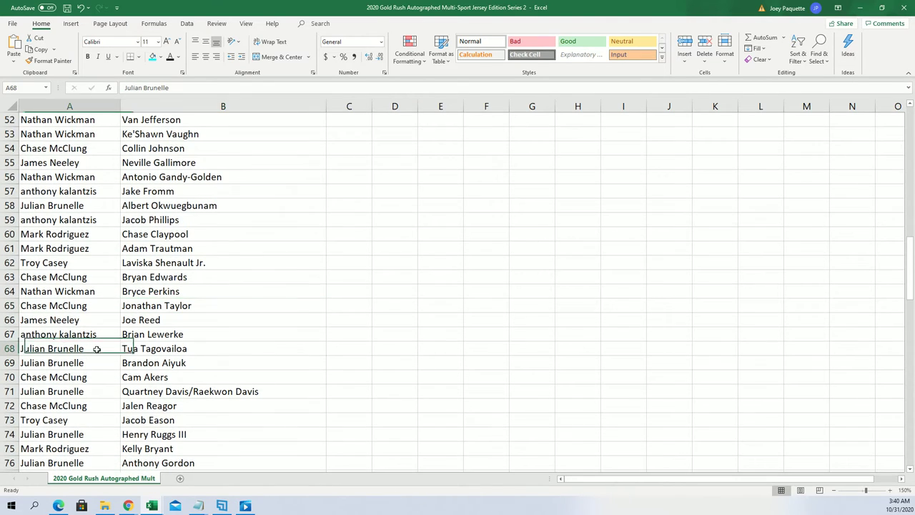
{"action": "scroll", "coordinate": [205, 357], "scroll_direction": "down", "scroll_amount": 2}
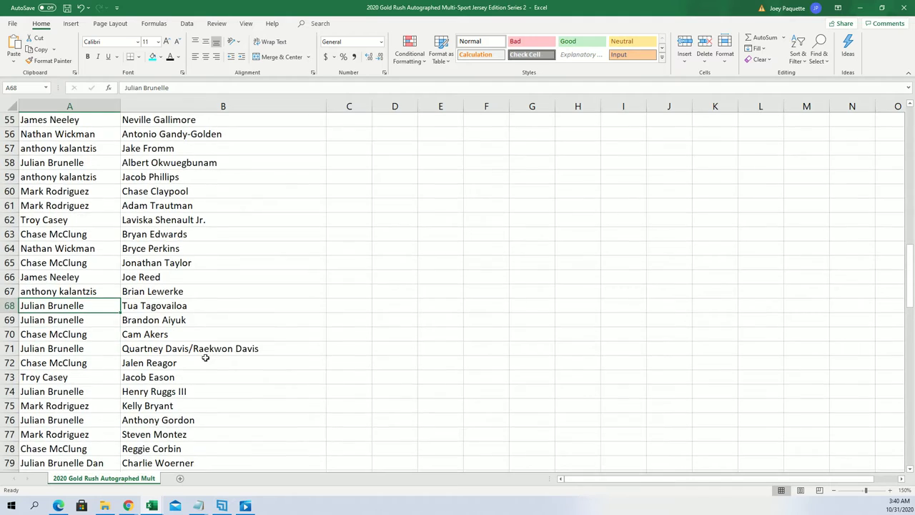
{"action": "scroll", "coordinate": [205, 358], "scroll_direction": "down", "scroll_amount": 1}
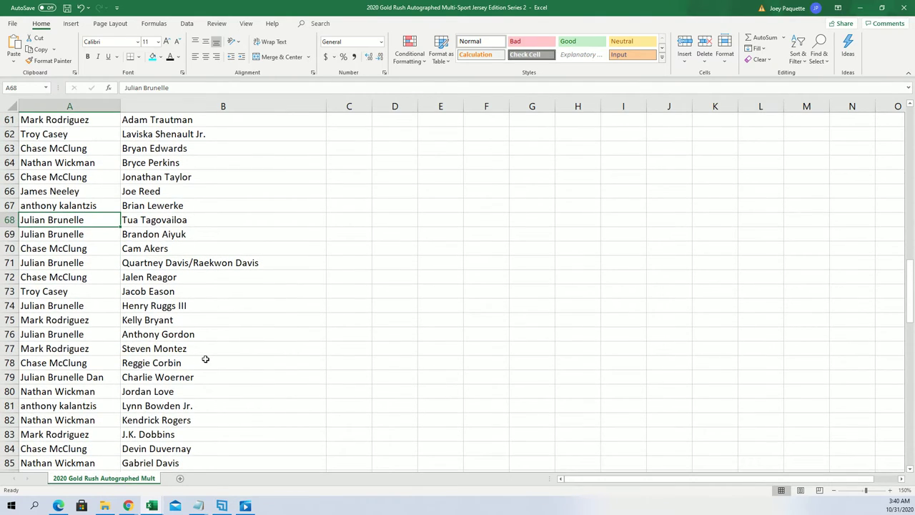
{"action": "scroll", "coordinate": [205, 359], "scroll_direction": "down", "scroll_amount": 1}
{"action": "scroll", "coordinate": [205, 359], "scroll_direction": "down", "scroll_amount": 1}
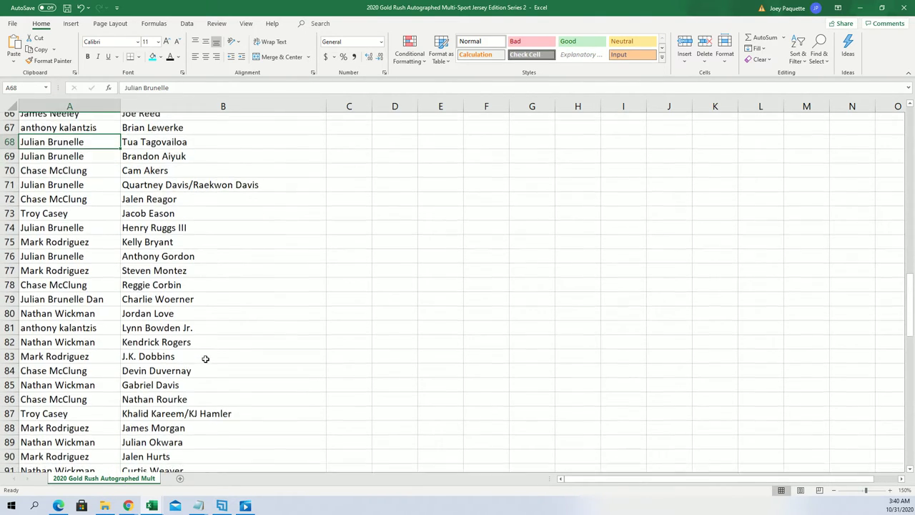
{"action": "scroll", "coordinate": [205, 359], "scroll_direction": "down", "scroll_amount": 1}
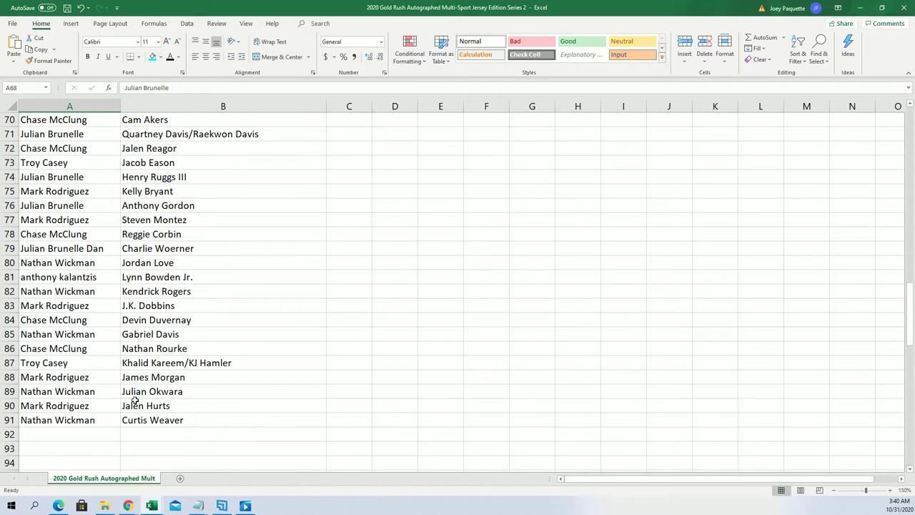
- Recheck the pairings from row 91 back up to the headers, including the owners paired with Justin Herbert and Joe Burrow
{"action": "scroll", "coordinate": [158, 291], "scroll_direction": "up", "scroll_amount": 1}
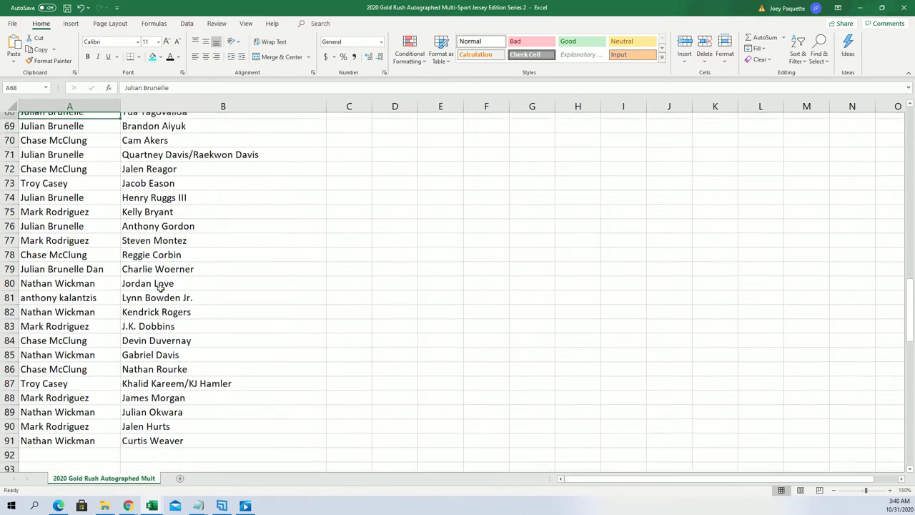
{"action": "scroll", "coordinate": [210, 348], "scroll_direction": "up", "scroll_amount": 3}
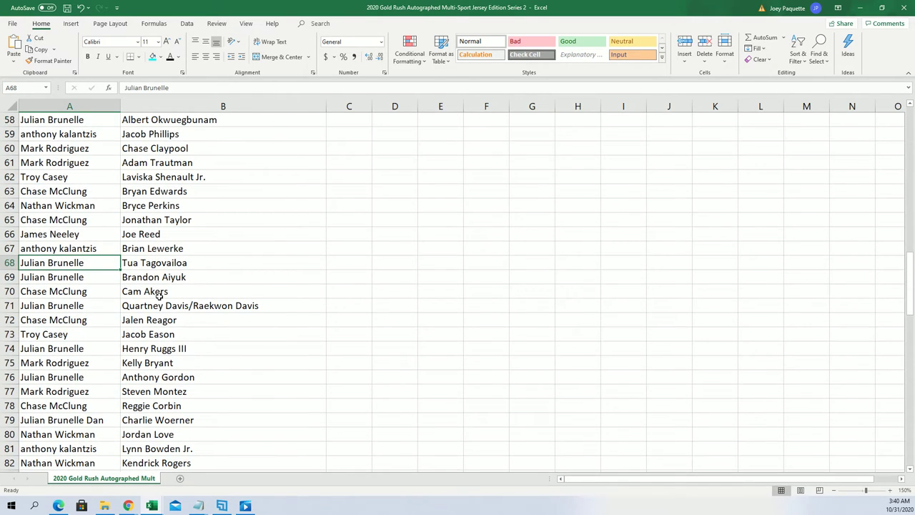
{"action": "scroll", "coordinate": [159, 295], "scroll_direction": "up", "scroll_amount": 3}
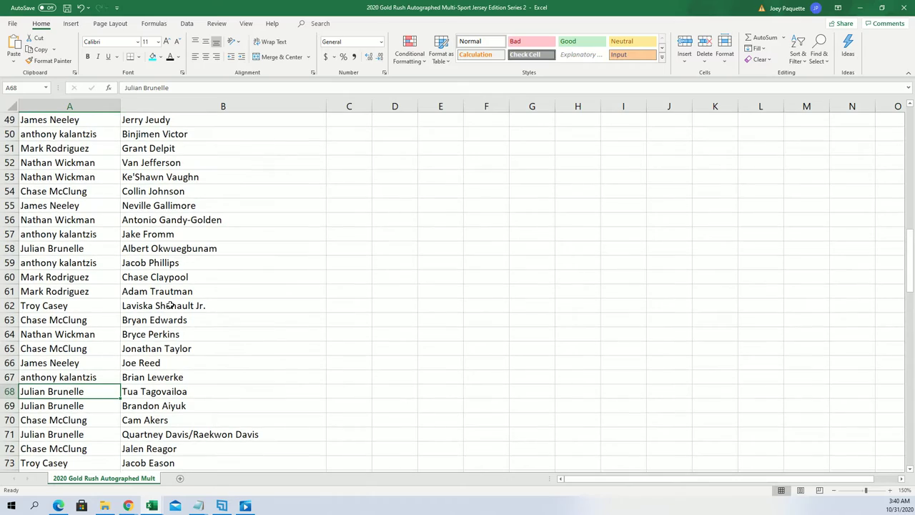
{"action": "scroll", "coordinate": [171, 300], "scroll_direction": "up", "scroll_amount": 3}
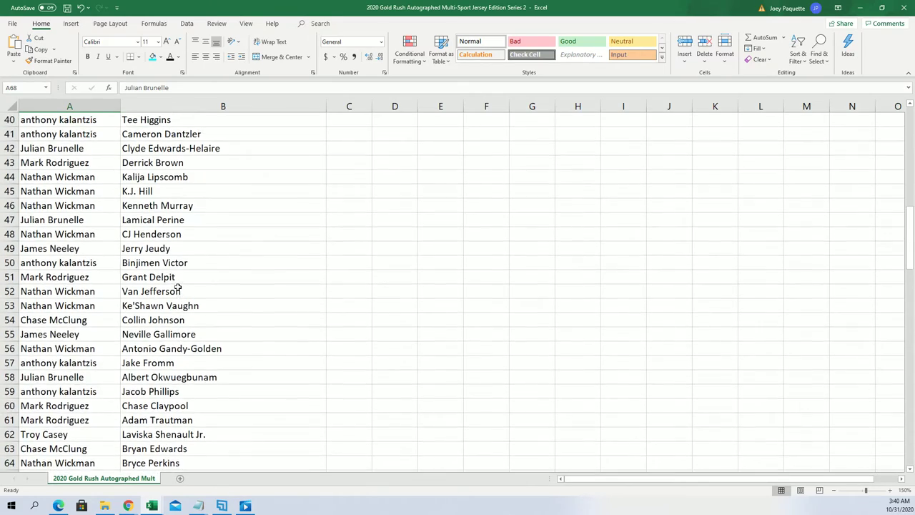
{"action": "scroll", "coordinate": [177, 287], "scroll_direction": "up", "scroll_amount": 4}
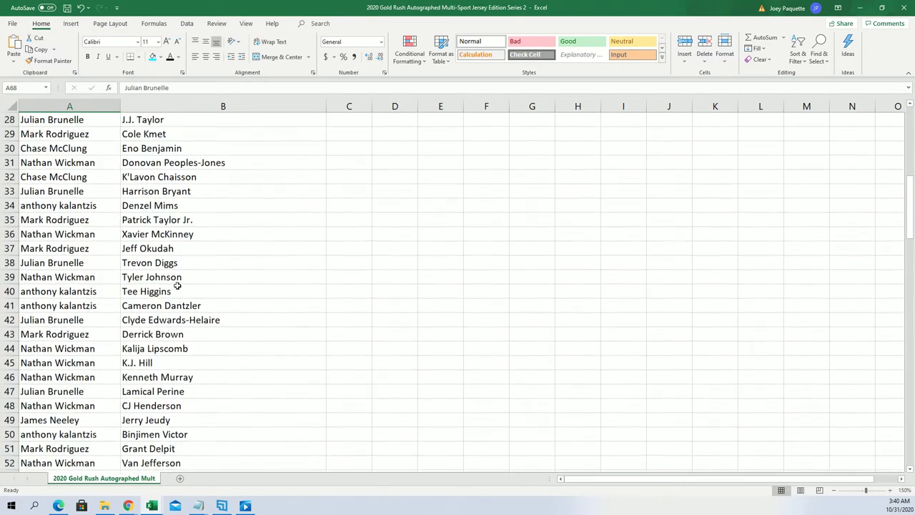
{"action": "scroll", "coordinate": [177, 285], "scroll_direction": "up", "scroll_amount": 4}
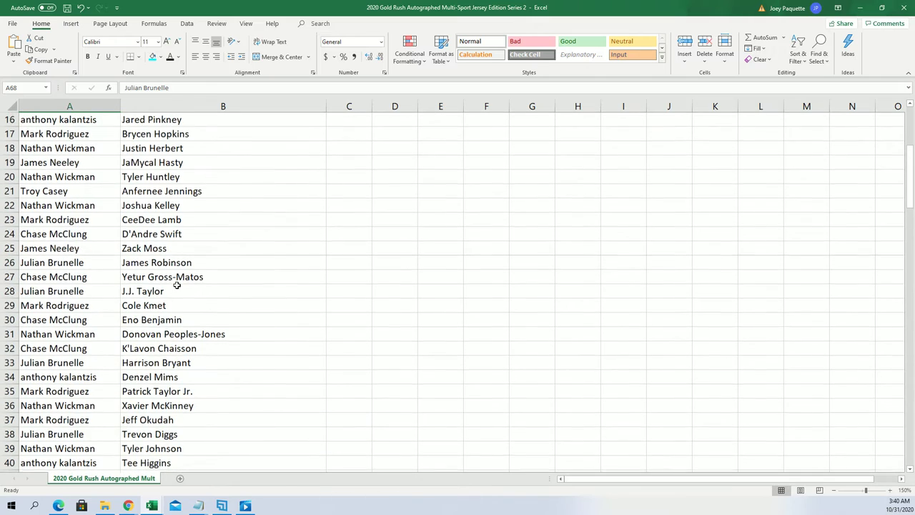
{"action": "scroll", "coordinate": [177, 285], "scroll_direction": "up", "scroll_amount": 2}
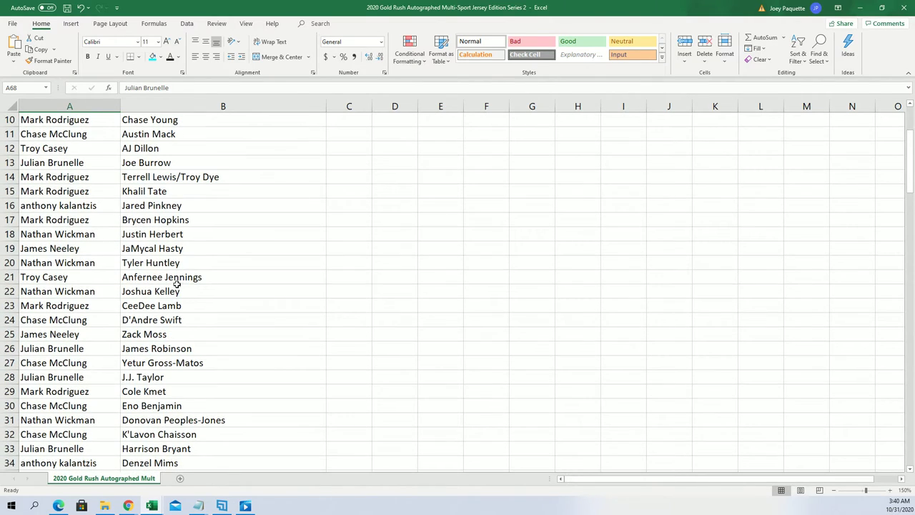
{"action": "scroll", "coordinate": [178, 281], "scroll_direction": "up", "scroll_amount": 1}
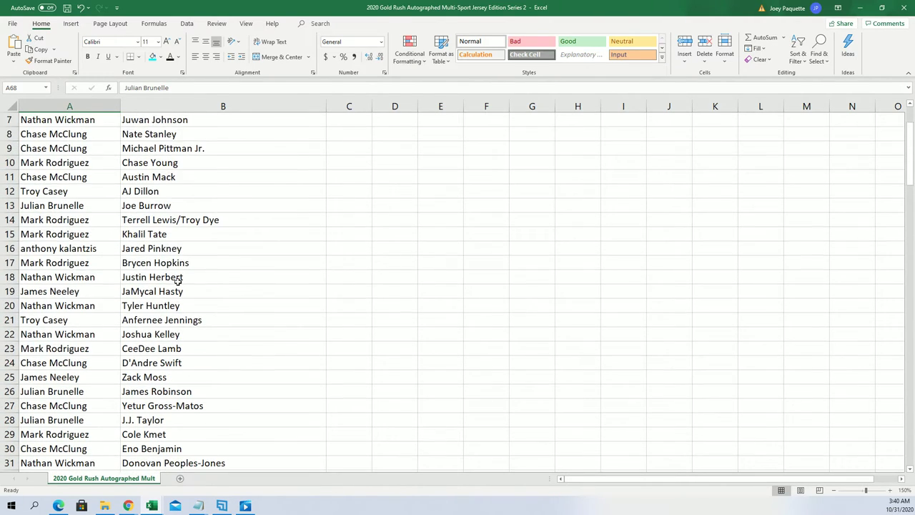
{"action": "left_click", "coordinate": [89, 277]}
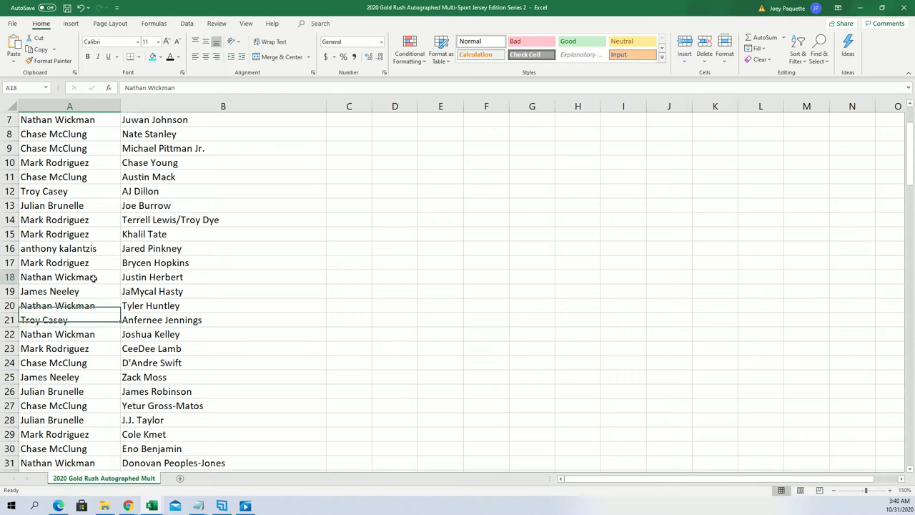
{"action": "left_click", "coordinate": [102, 204]}
{"action": "scroll", "coordinate": [155, 238], "scroll_direction": "up", "scroll_amount": 2}
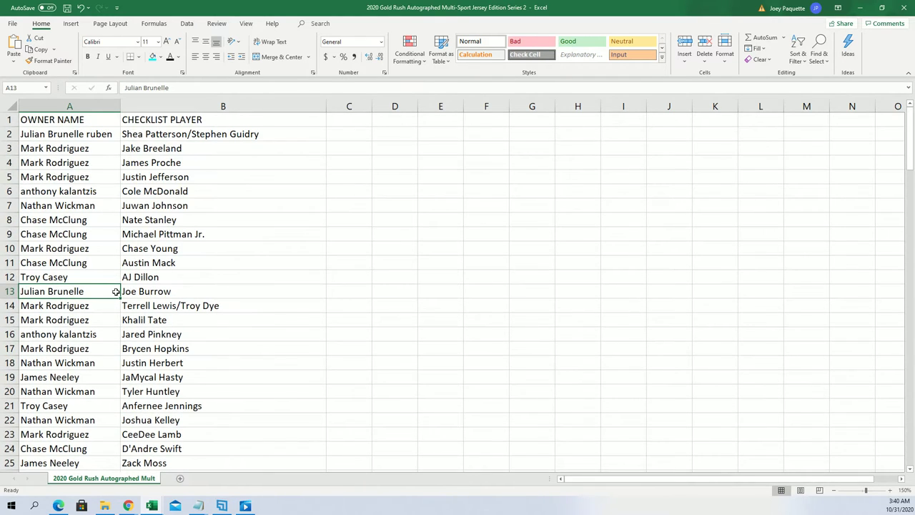